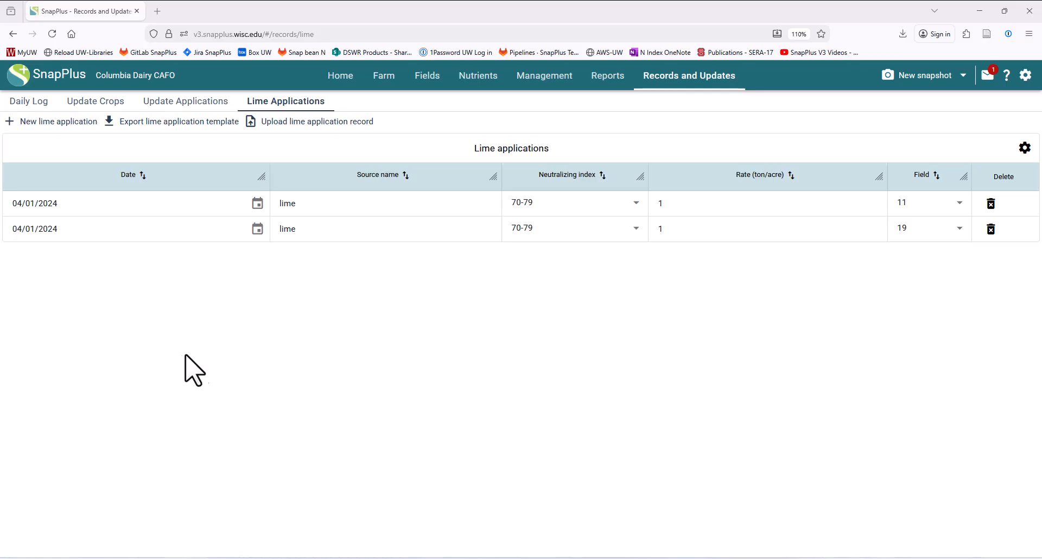
# Open field 7's nutrient applications for the 2025 corn grain crop and expand the soil test warning details.
pyautogui.click(554, 87)
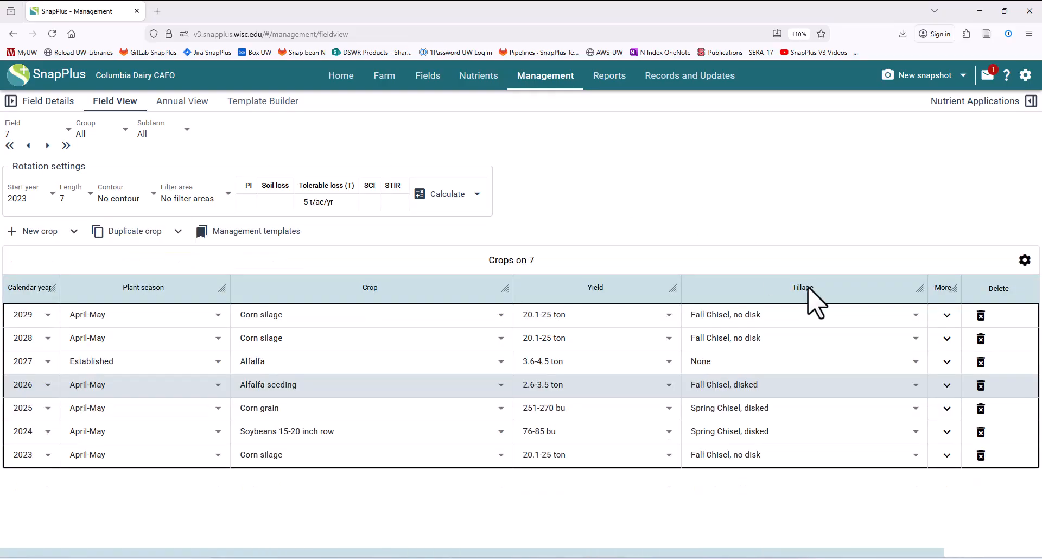
pyautogui.click(293, 407)
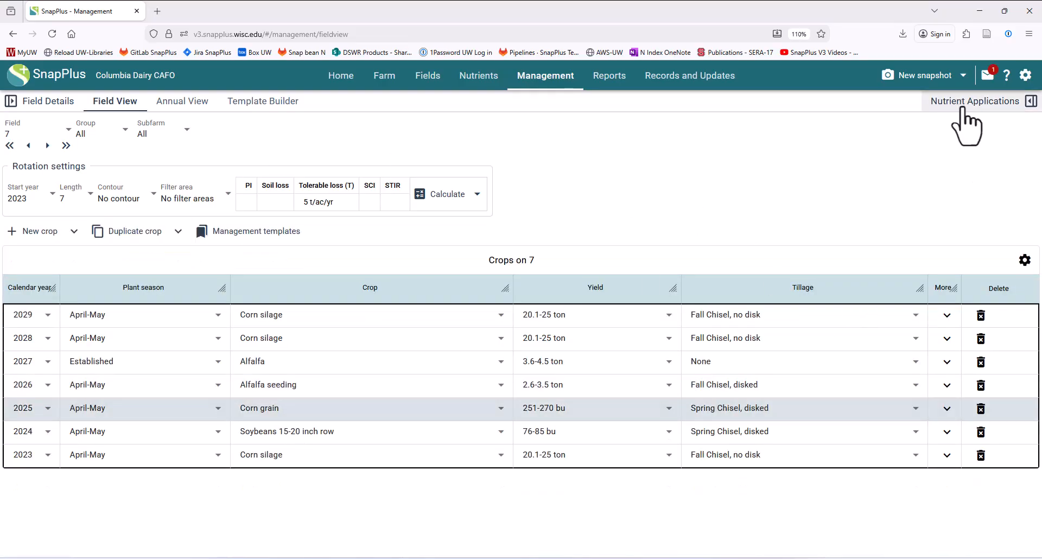
pyautogui.click(962, 108)
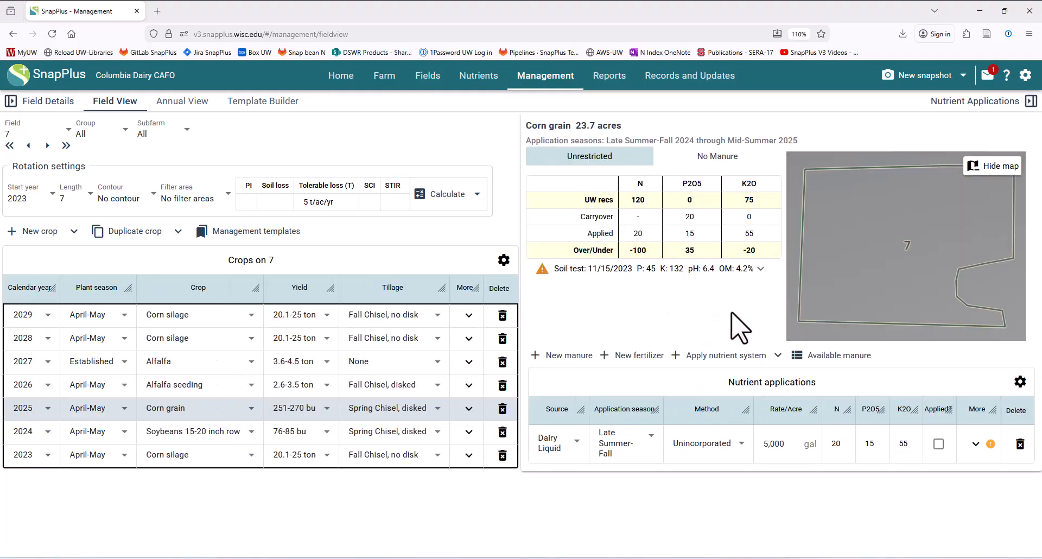
pyautogui.click(761, 270)
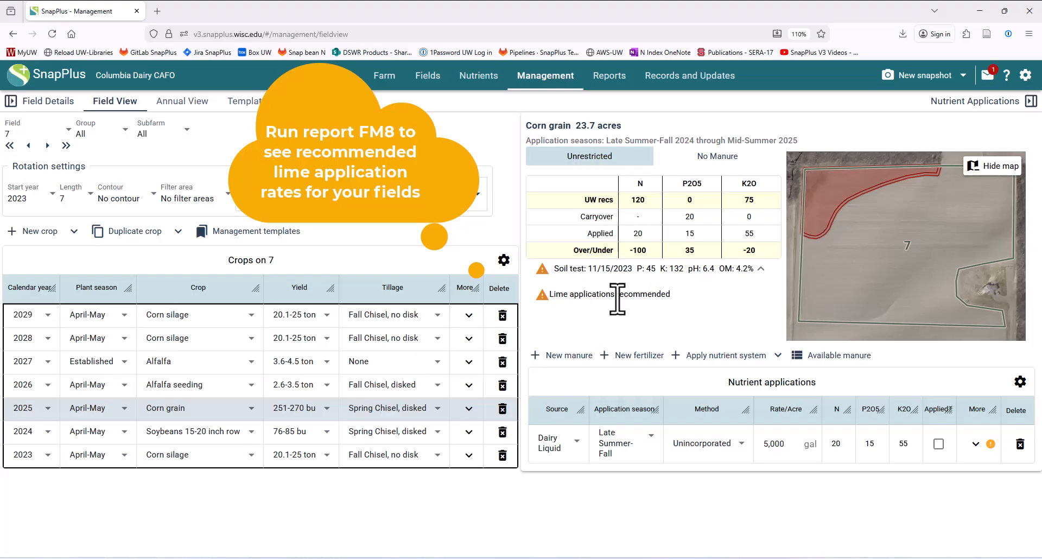
# Add a lime application record dated 04/01/2025 with a rate of 2 ton/acre.
pyautogui.click(668, 76)
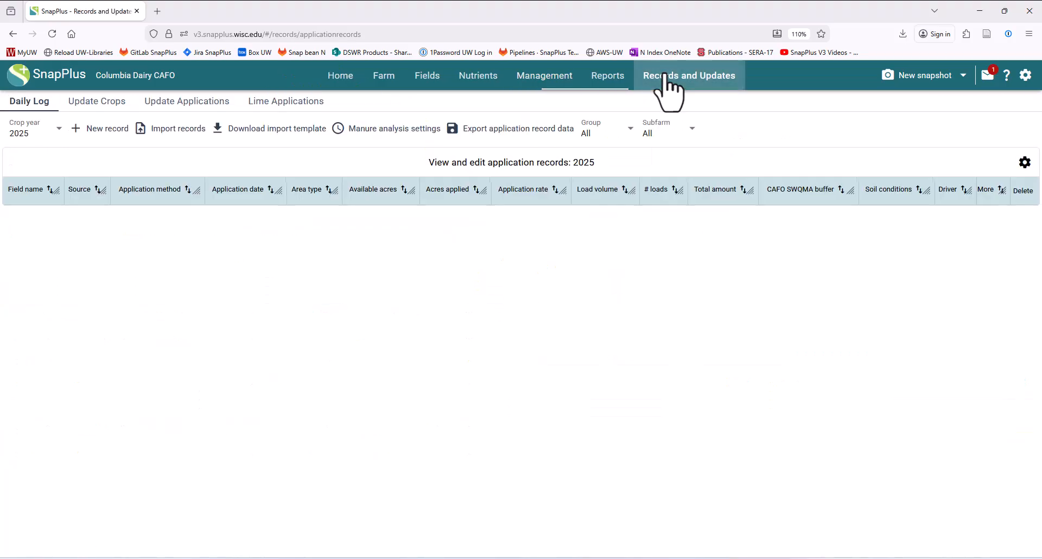
pyautogui.click(274, 103)
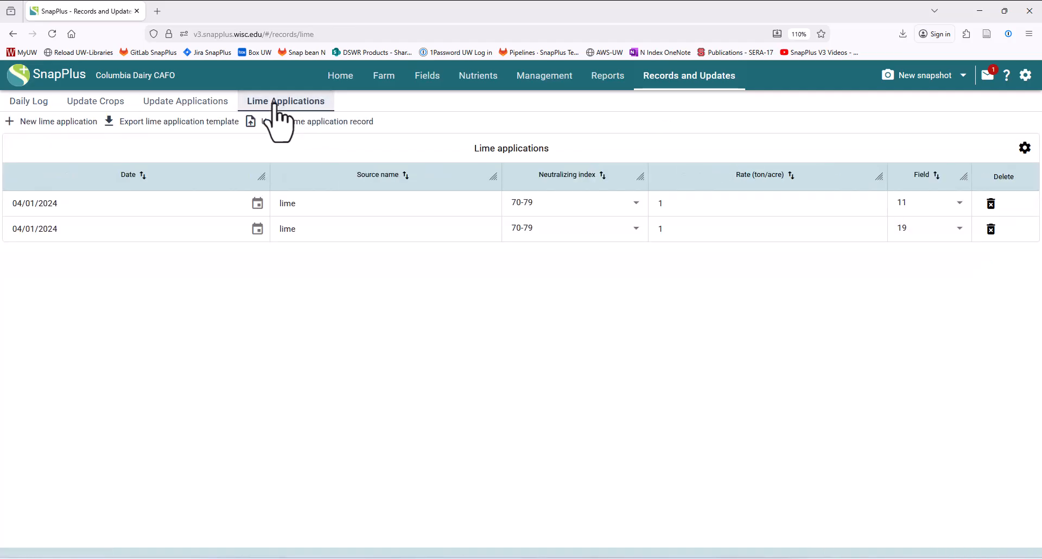
pyautogui.click(73, 124)
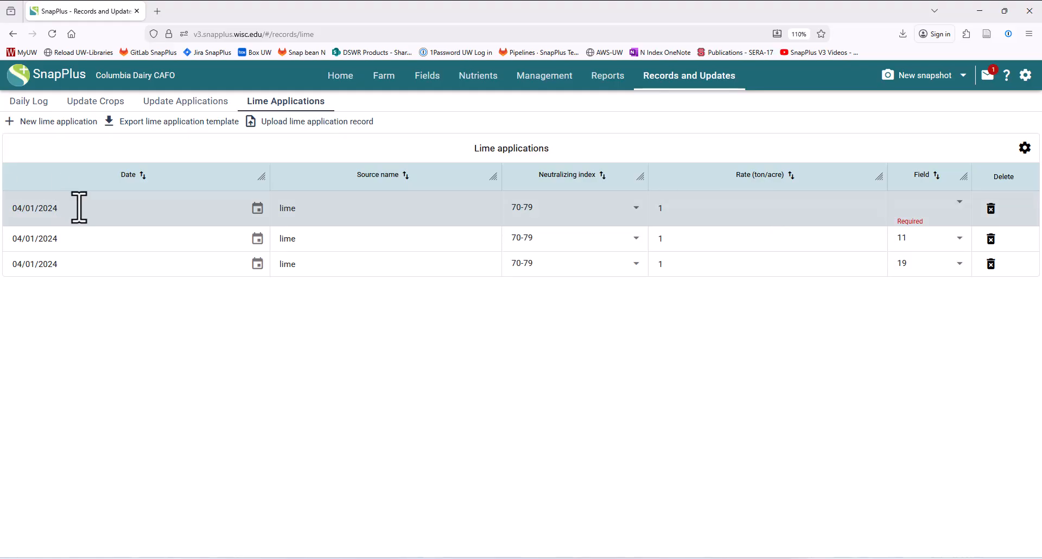
pyautogui.write('5')
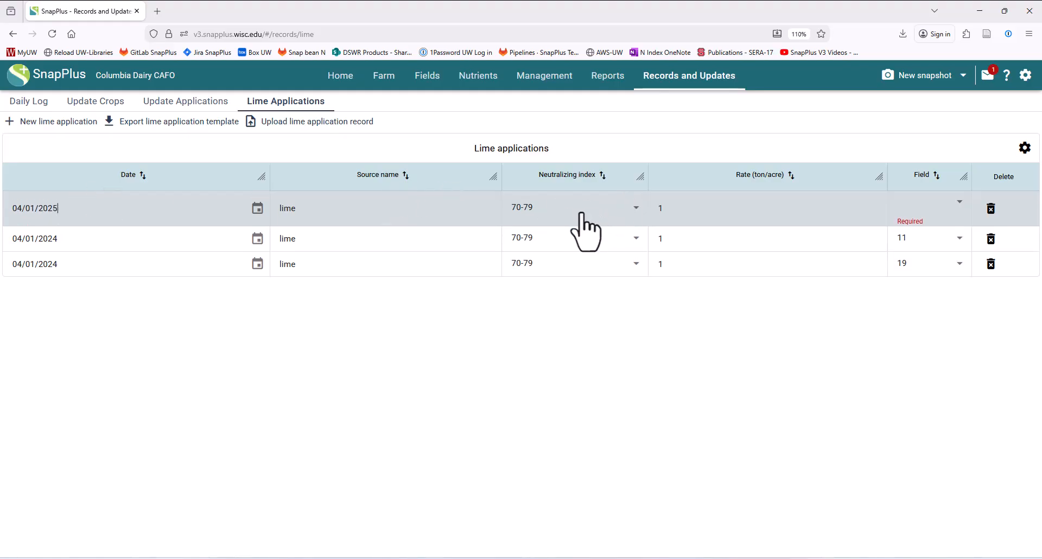
pyautogui.moveTo(695, 208); pyautogui.dragTo(649, 213)
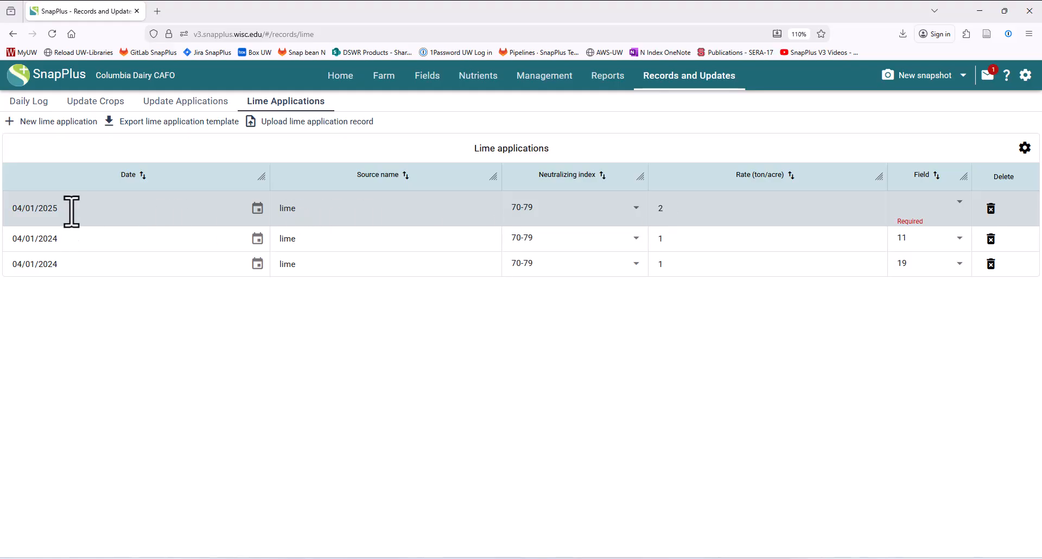
# Keep the new lime record's neutralizing index at 70-79 and assign the record to field 7.
pyautogui.click(547, 207)
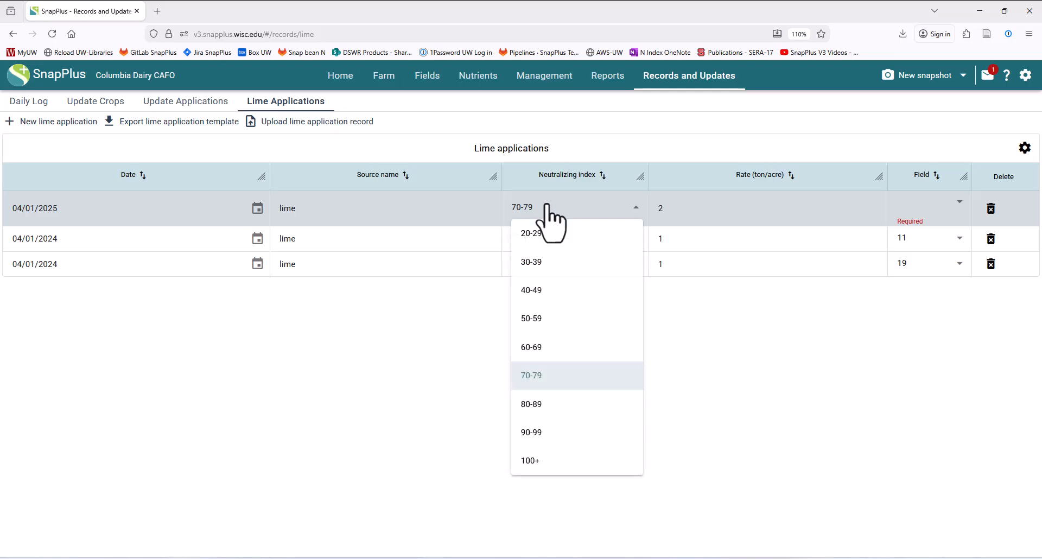
pyautogui.click(546, 207)
pyautogui.click(699, 211)
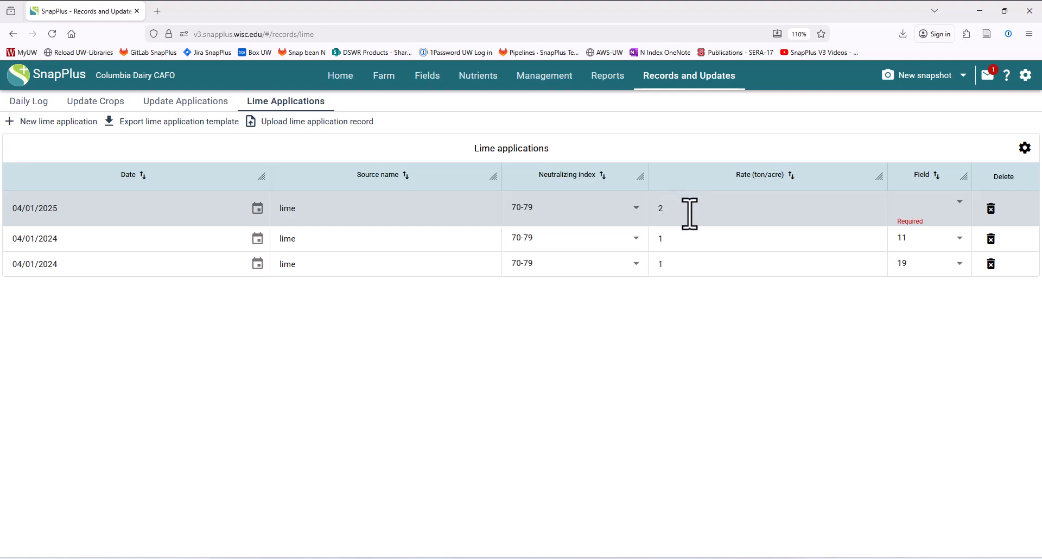
pyautogui.click(910, 207)
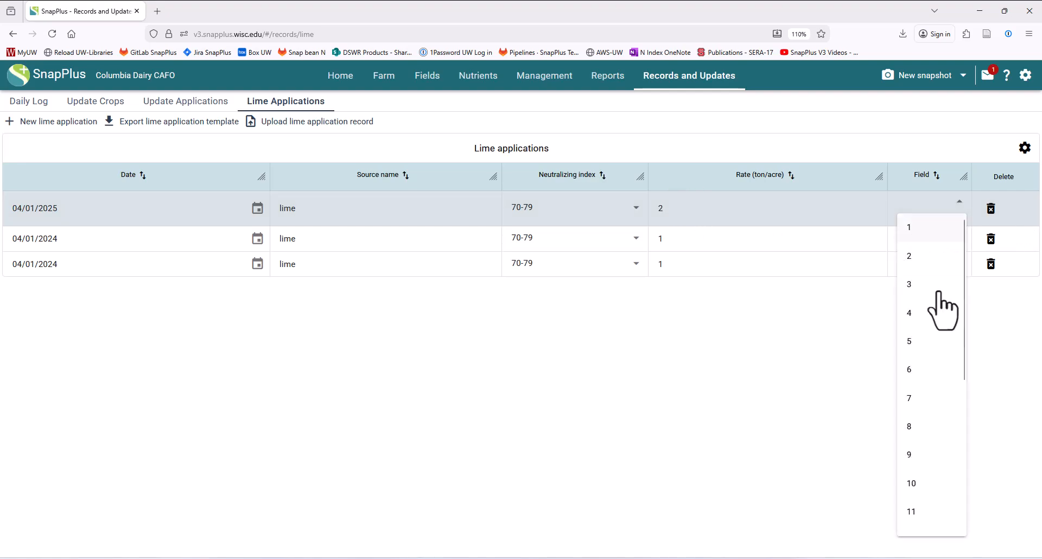
pyautogui.click(921, 398)
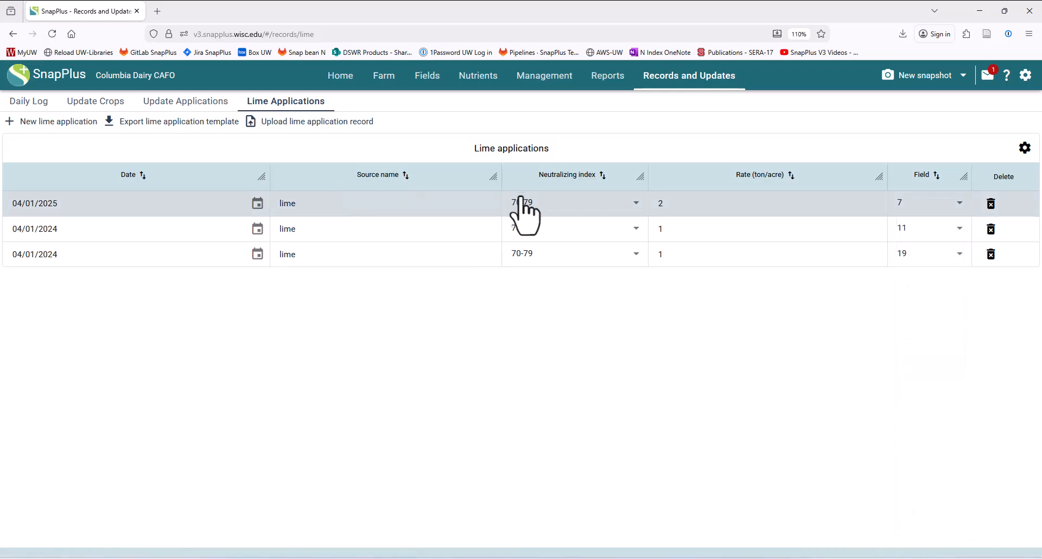
# Recheck the soil test line for field 7's 2025 corn grain crop for a lime warning.
pyautogui.click(544, 76)
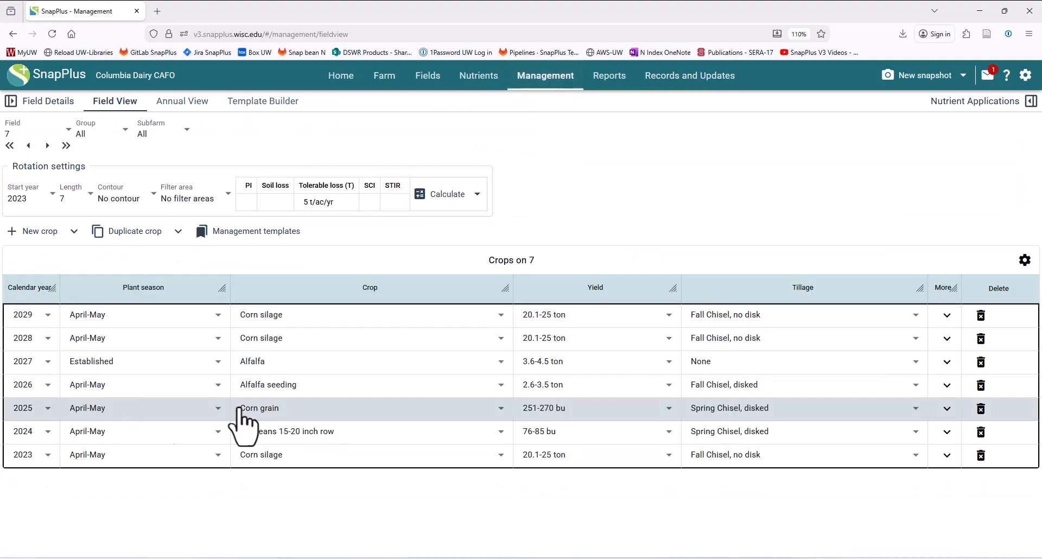
pyautogui.click(965, 104)
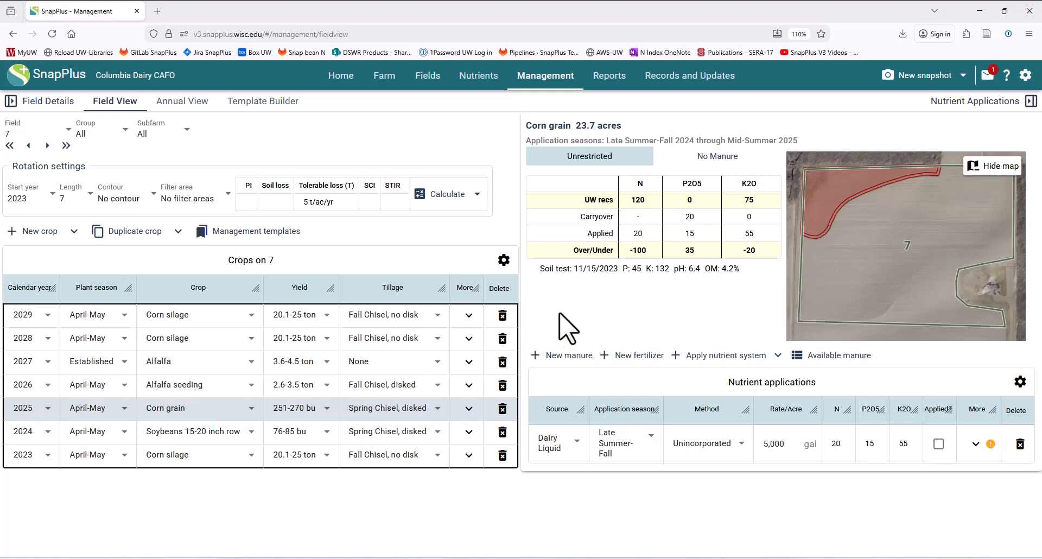
# Export the lime application template and open the downloaded workbook in Excel.
pyautogui.click(677, 76)
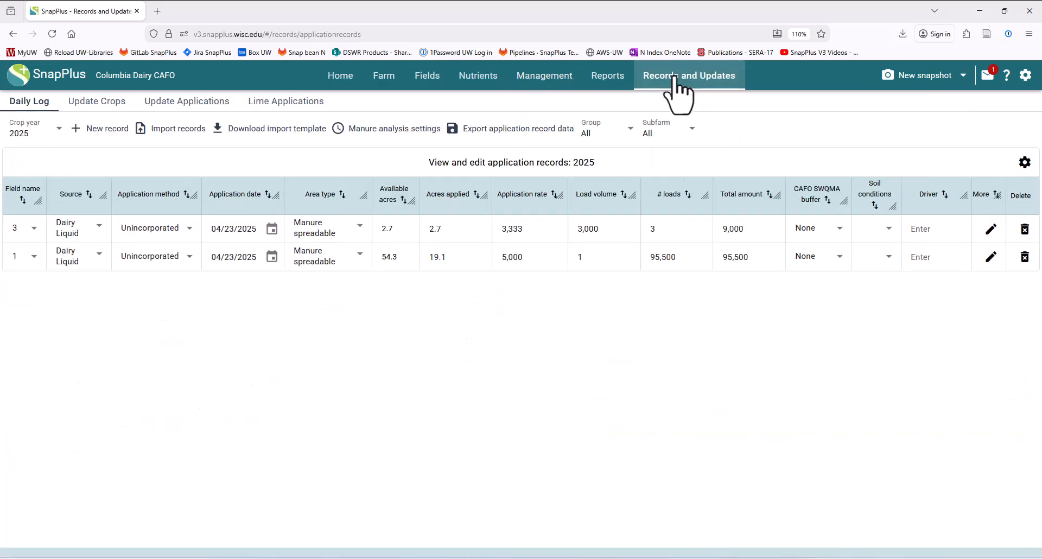
pyautogui.click(285, 103)
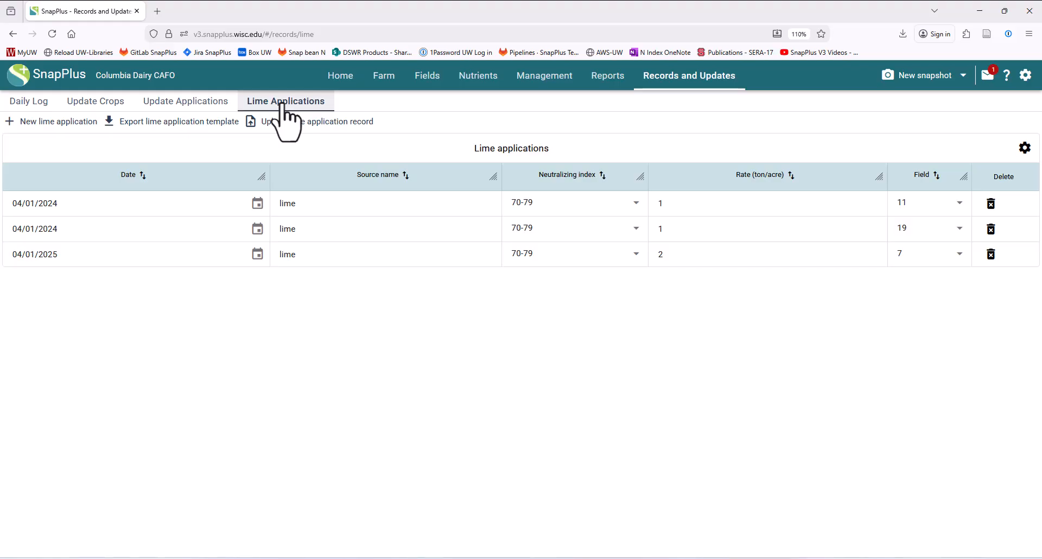
pyautogui.click(194, 123)
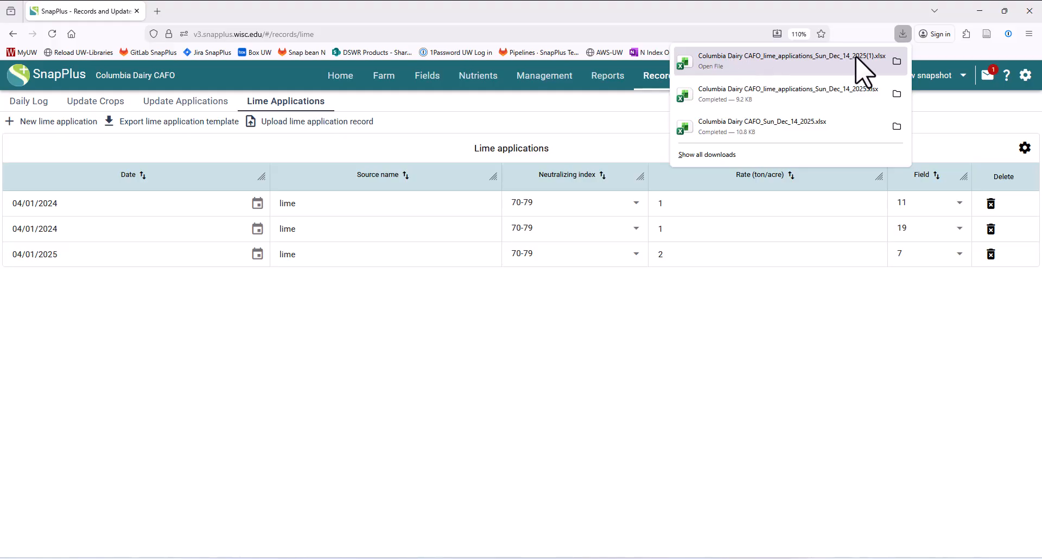
pyautogui.click(897, 62)
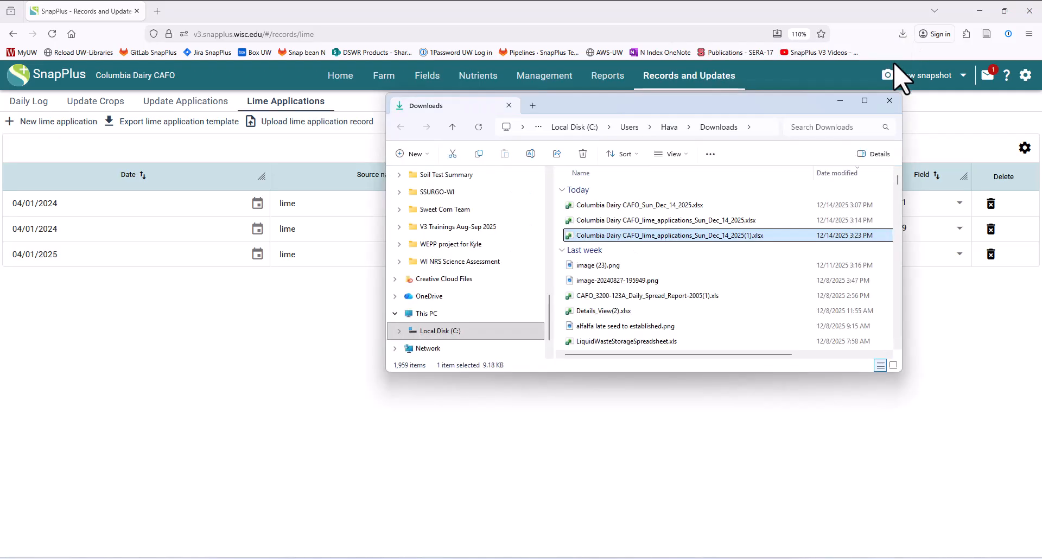
pyautogui.doubleClick(634, 235)
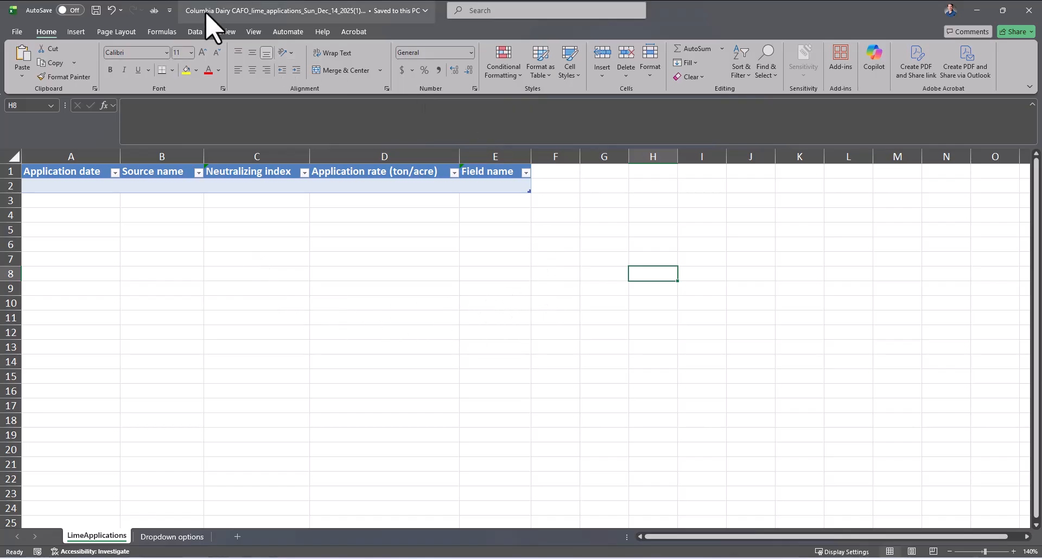
# Review the field choices available for the first record's Field name in cell E2.
pyautogui.click(508, 186)
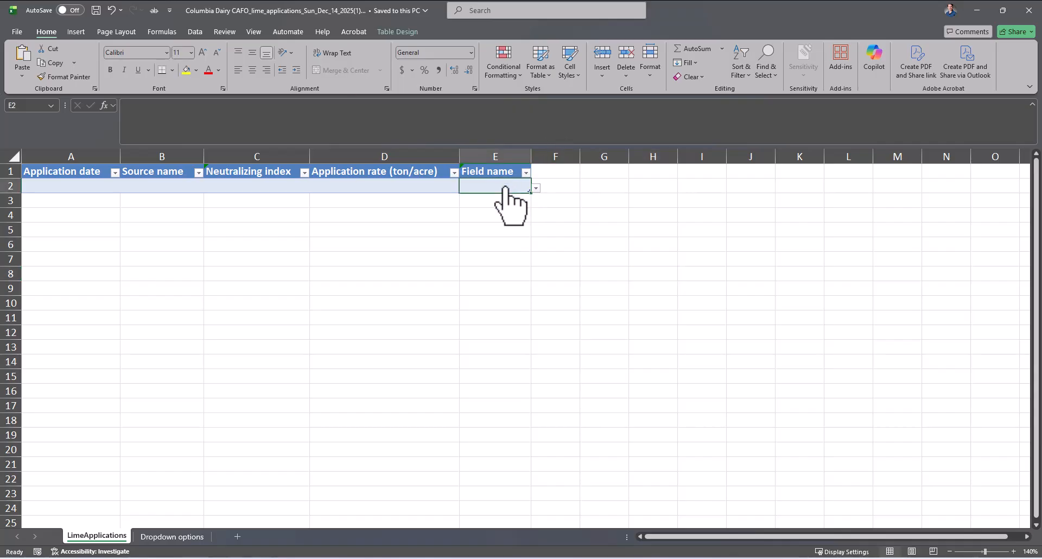
pyautogui.click(535, 189)
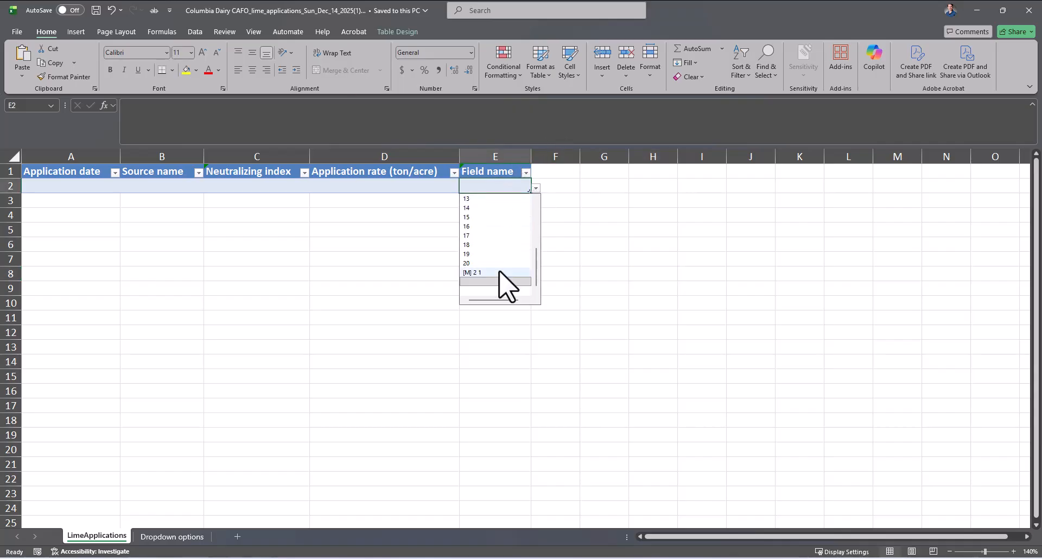
pyautogui.scroll(-3, 496, 277)
pyautogui.scroll(3, 503, 287)
pyautogui.scroll(-4, 504, 287)
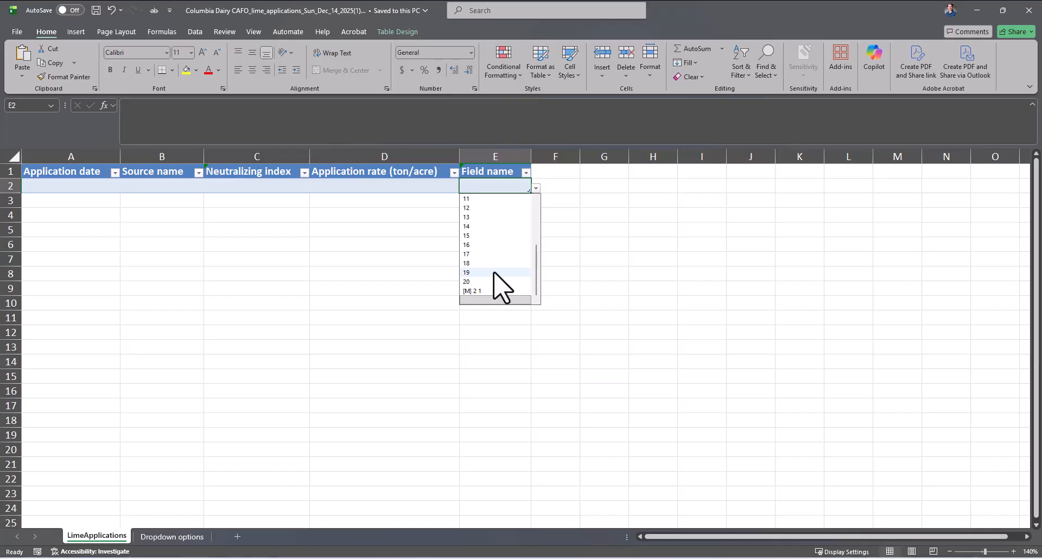
pyautogui.click(359, 264)
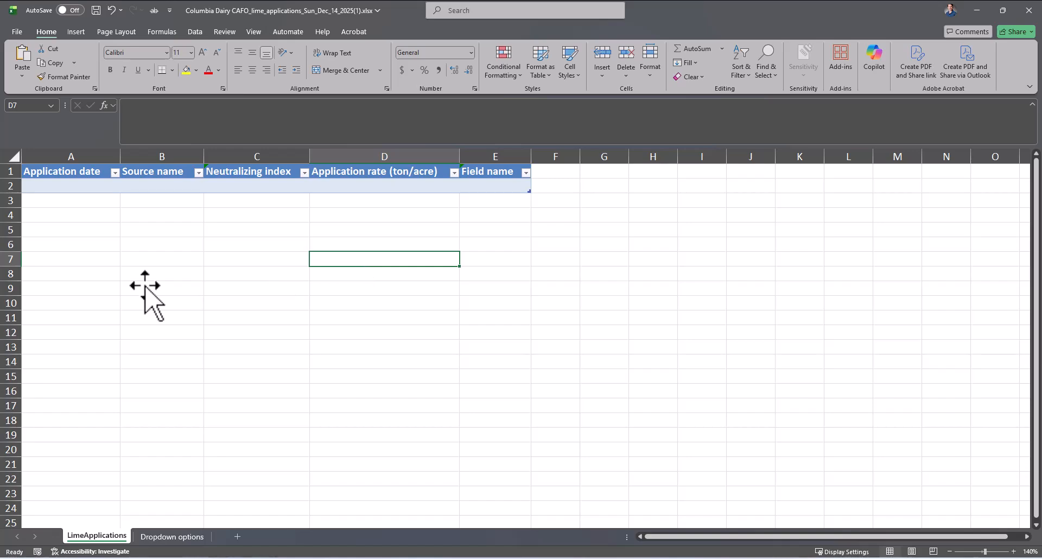
# Enter 05/01/2025 as the application date and Aglime as the source name in row 2.
pyautogui.click(79, 187)
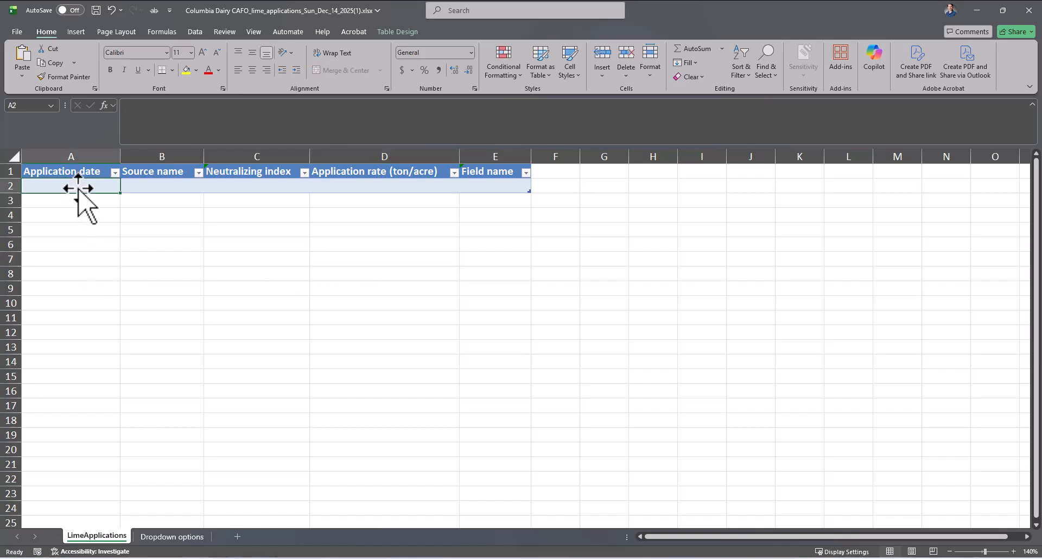
pyautogui.write('05')
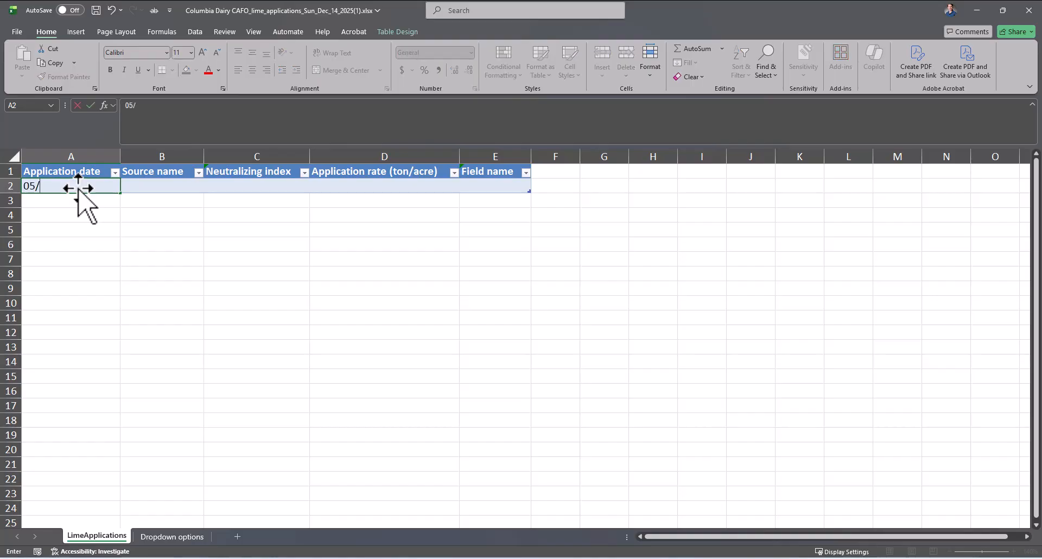
pyautogui.write('/01/2025')
pyautogui.press('Tab')
pyautogui.write('Aglime')
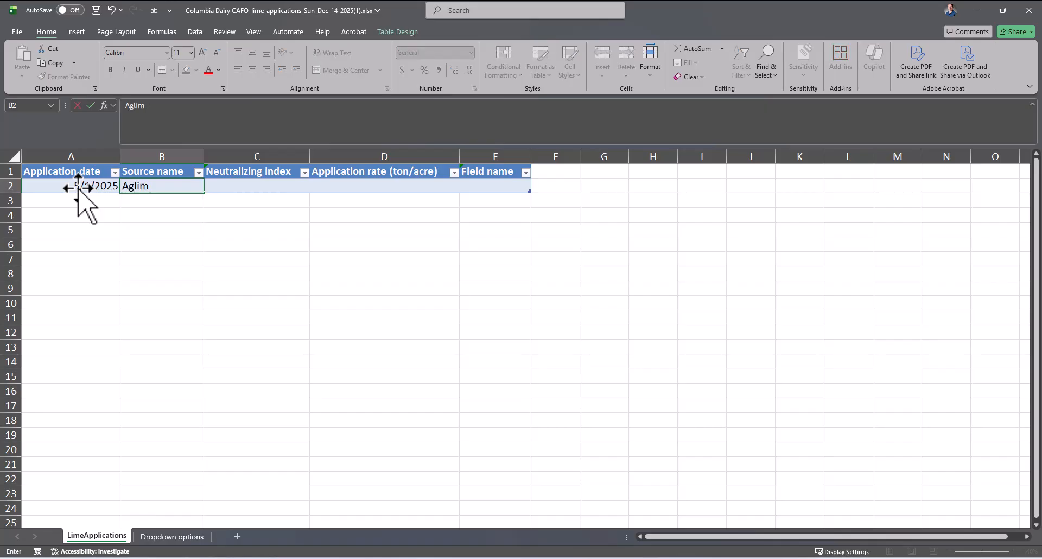
pyautogui.press('Tab')
# Set row 2's neutralizing index to 50-59 and its application rate to 1.5 ton/acre.
pyautogui.click(314, 188)
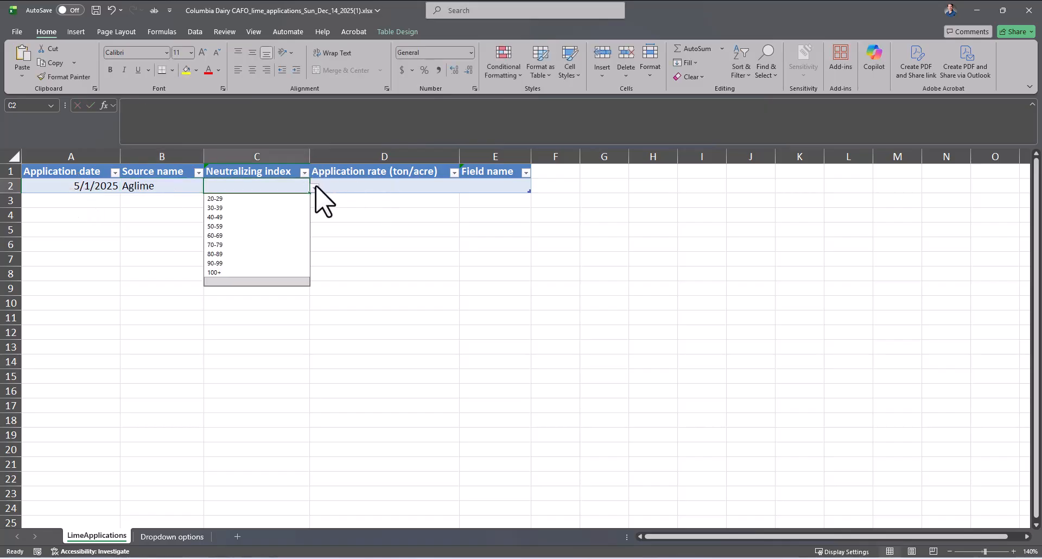
pyautogui.click(246, 226)
pyautogui.click(468, 261)
pyautogui.click(361, 188)
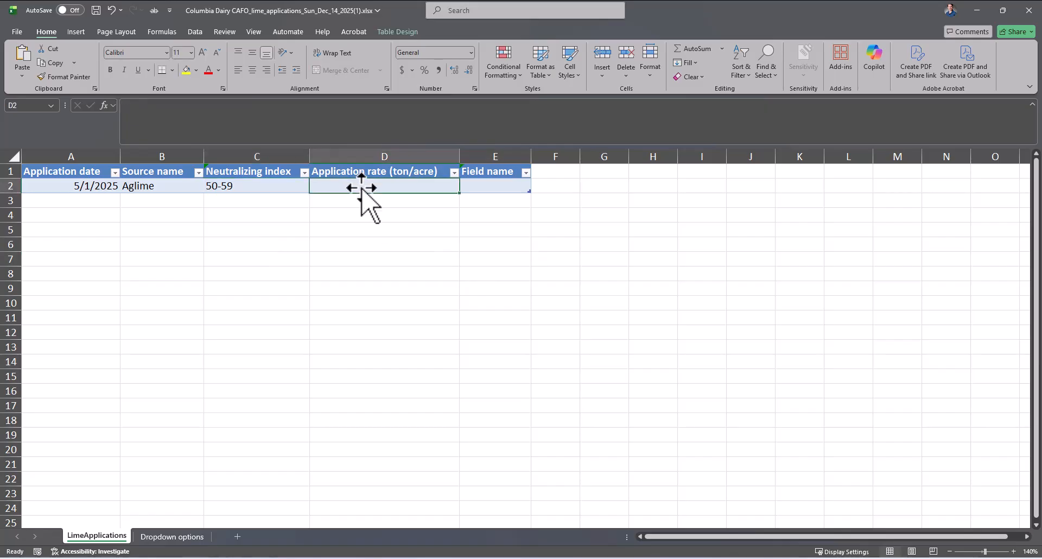
pyautogui.write('1.5')
pyautogui.press('Tab')
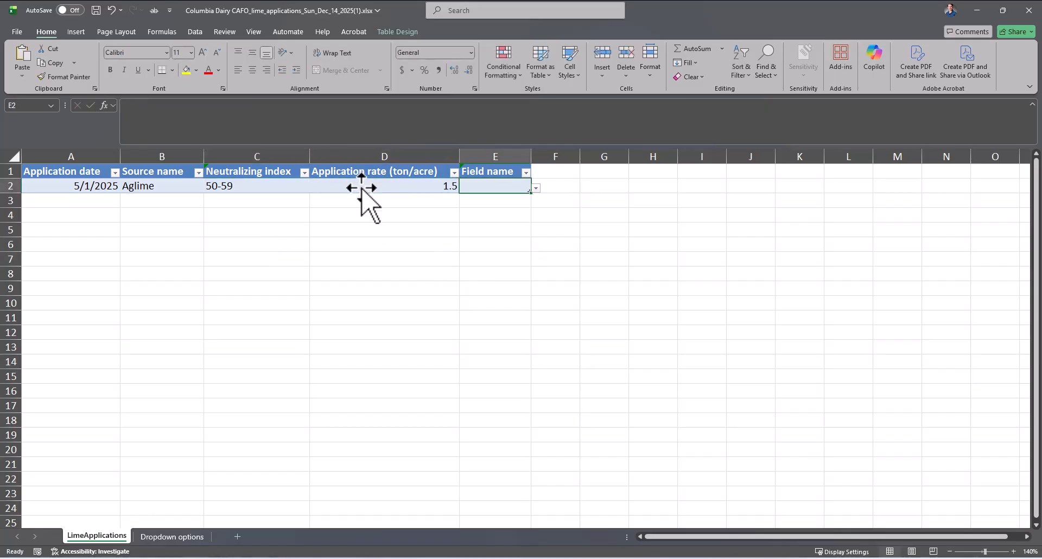
# Set the field name of the Aglime record in row 2 to 12.
pyautogui.click(535, 189)
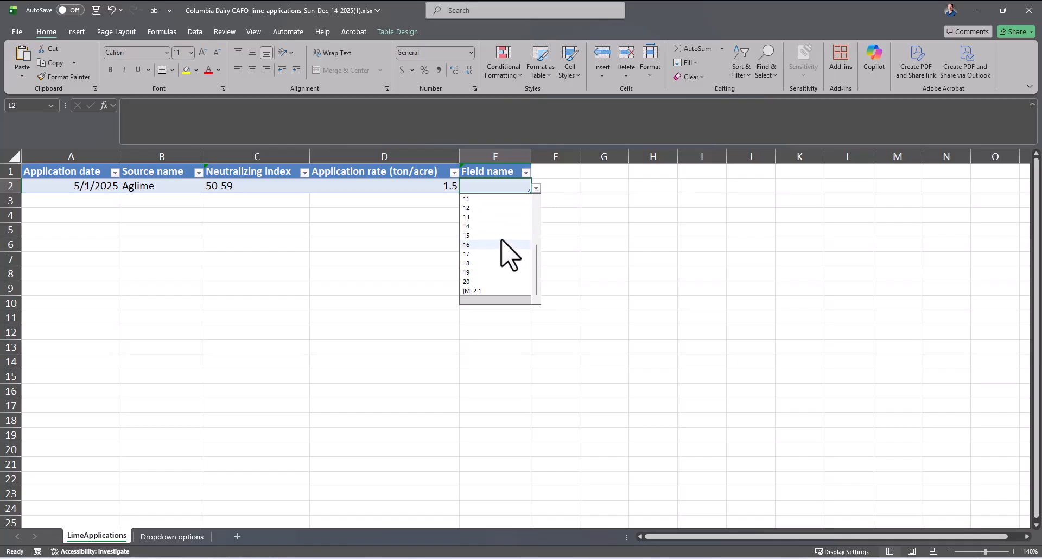
pyautogui.click(487, 208)
pyautogui.click(313, 322)
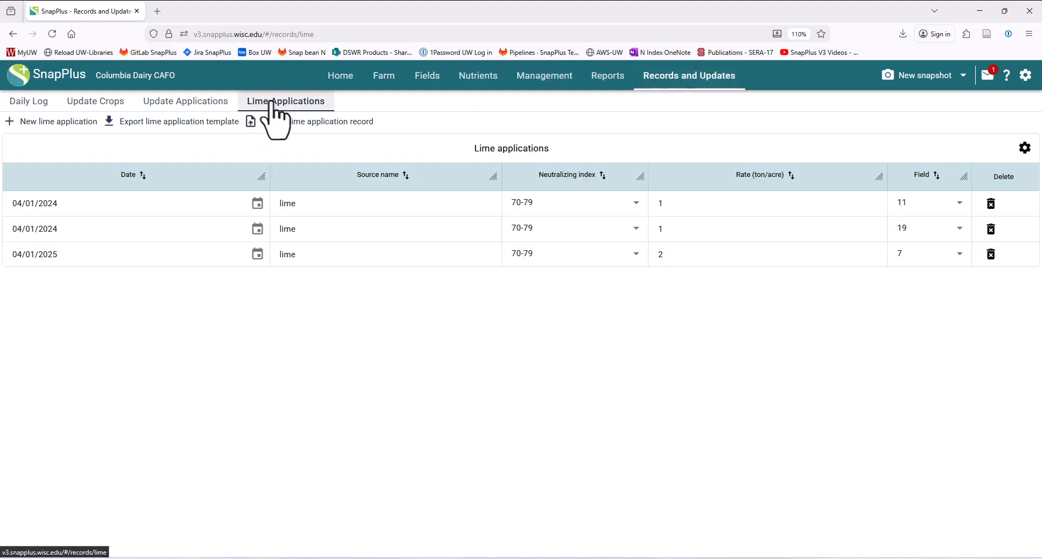
# Upload LIME_columbia.xlsx from the 03 SnapPlus Testing folder as lime application records and save the import.
pyautogui.click(310, 127)
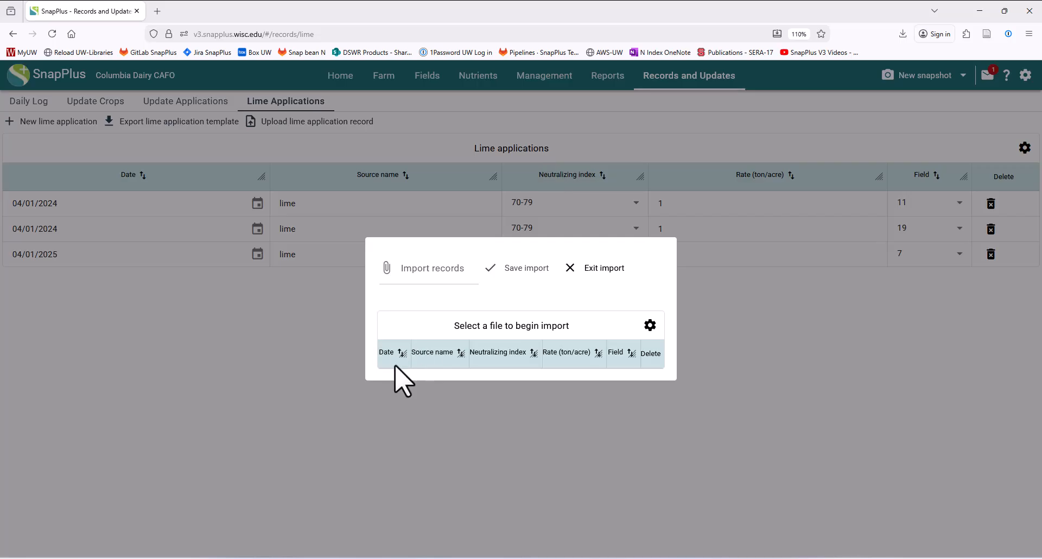
pyautogui.click(427, 269)
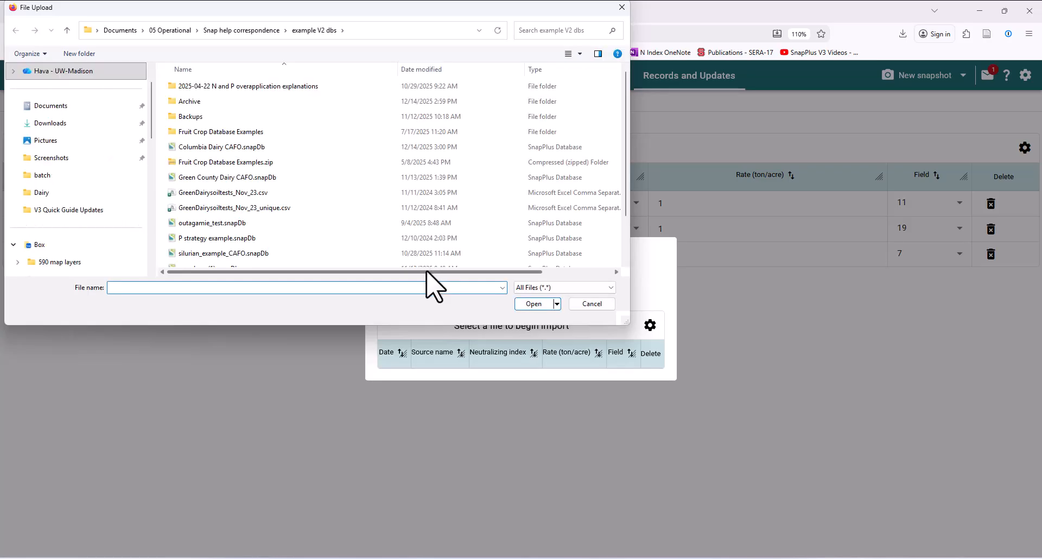
pyautogui.click(174, 31)
pyautogui.click(298, 87)
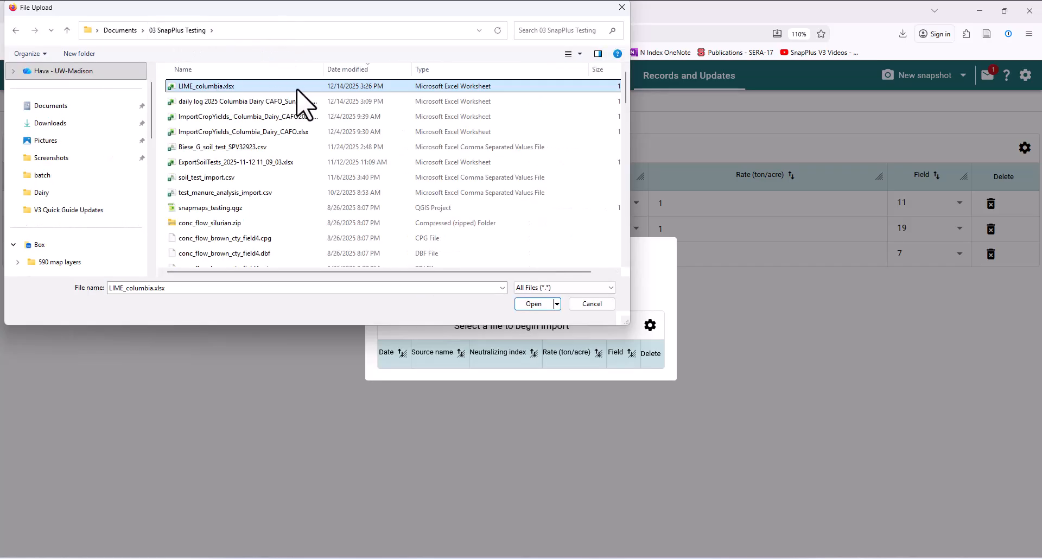
pyautogui.click(534, 305)
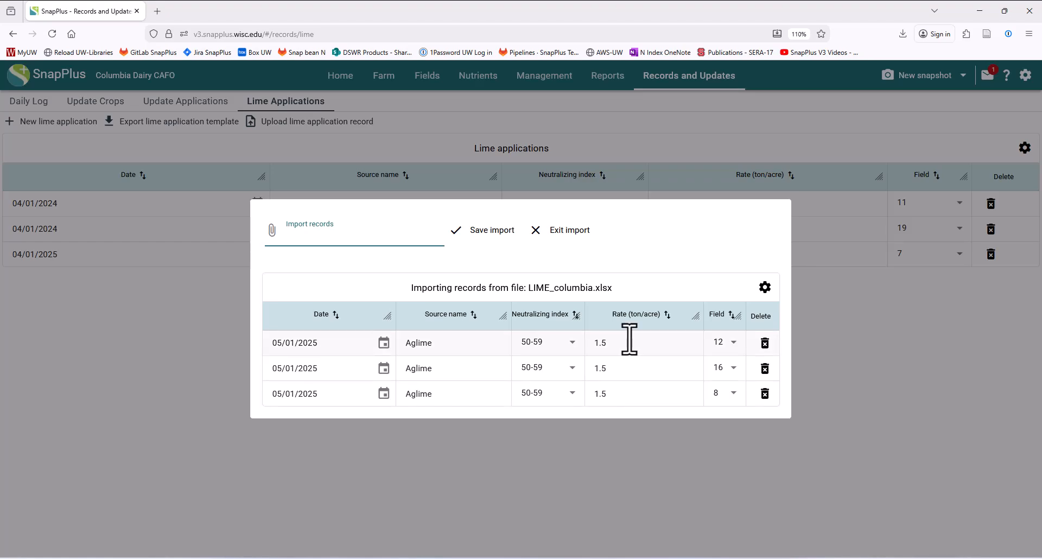
pyautogui.click(494, 234)
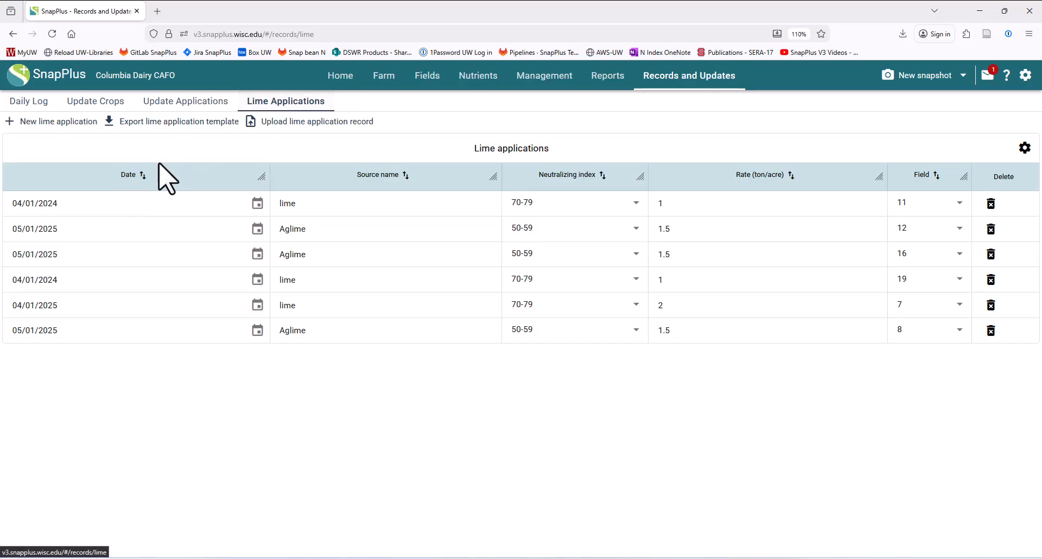
# Sort the lime applications by date in ascending order and review the column filters available for the table.
pyautogui.click(142, 178)
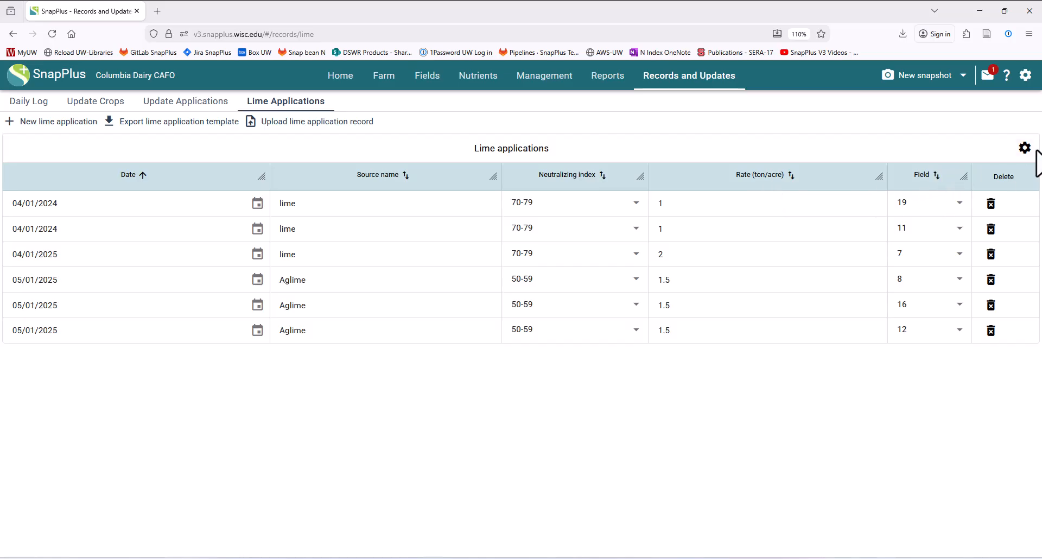
pyautogui.click(1024, 148)
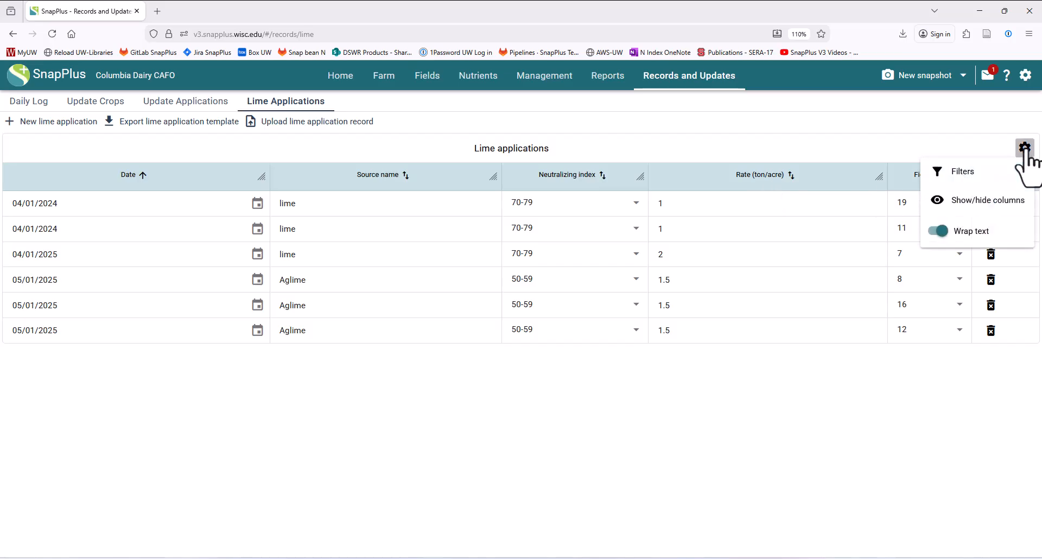
pyautogui.click(963, 190)
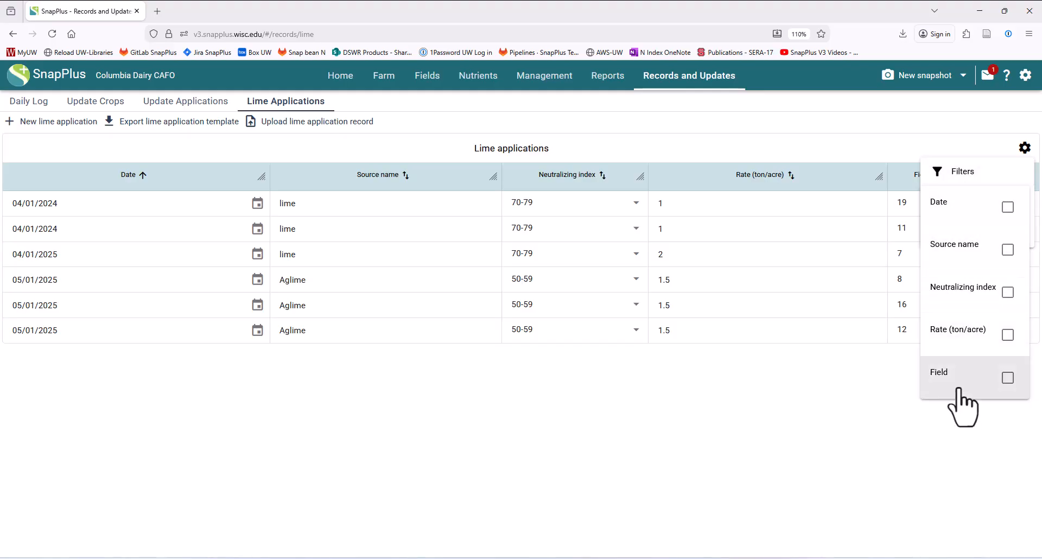
pyautogui.click(634, 478)
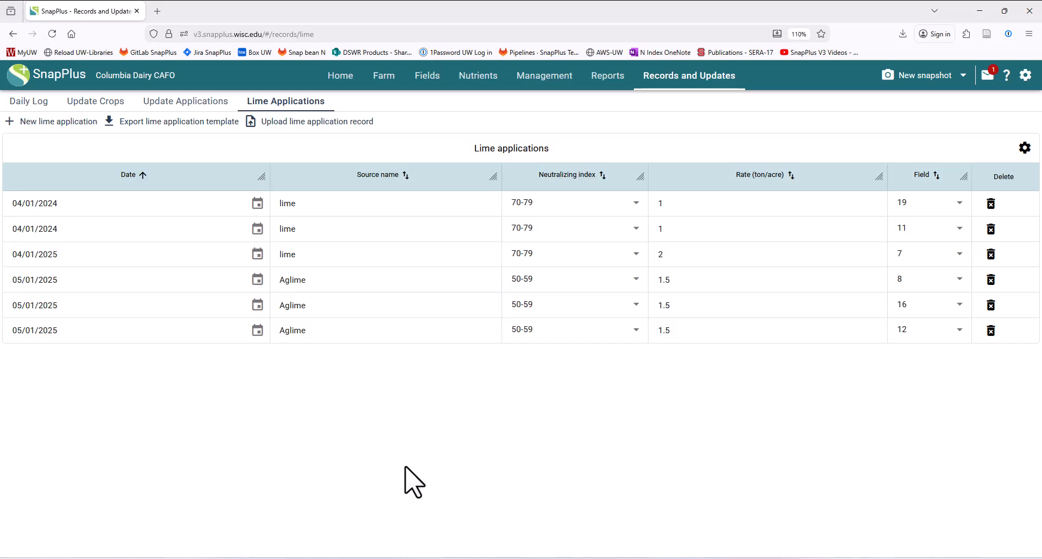
# Open the Daily Log and review the crop years available for its application records.
pyautogui.click(30, 103)
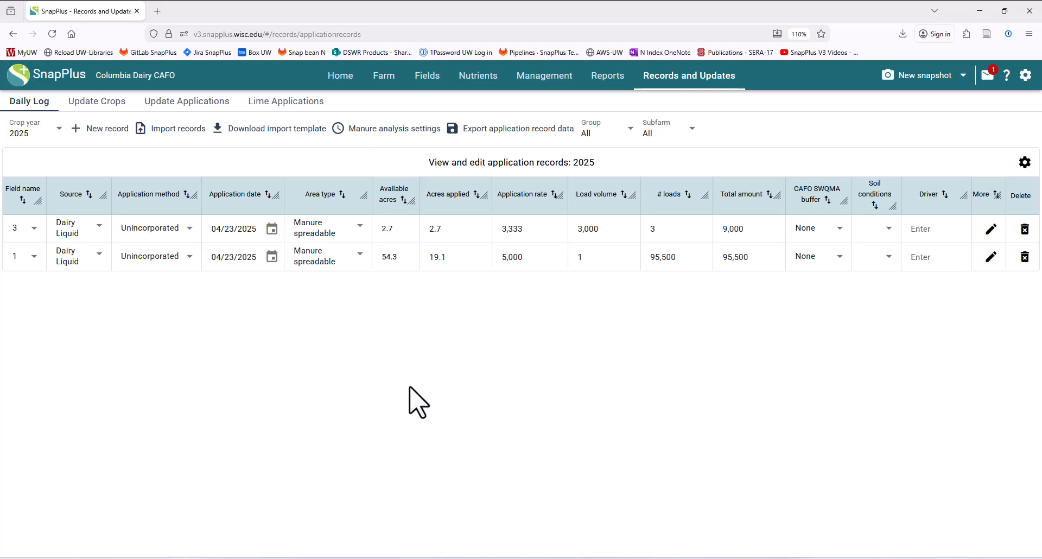
pyautogui.click(26, 133)
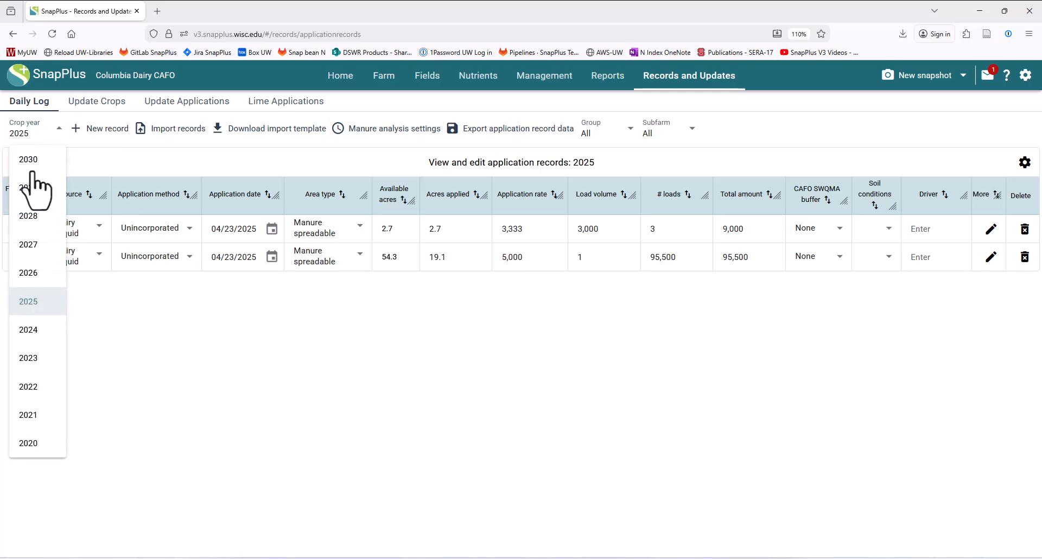
pyautogui.click(30, 330)
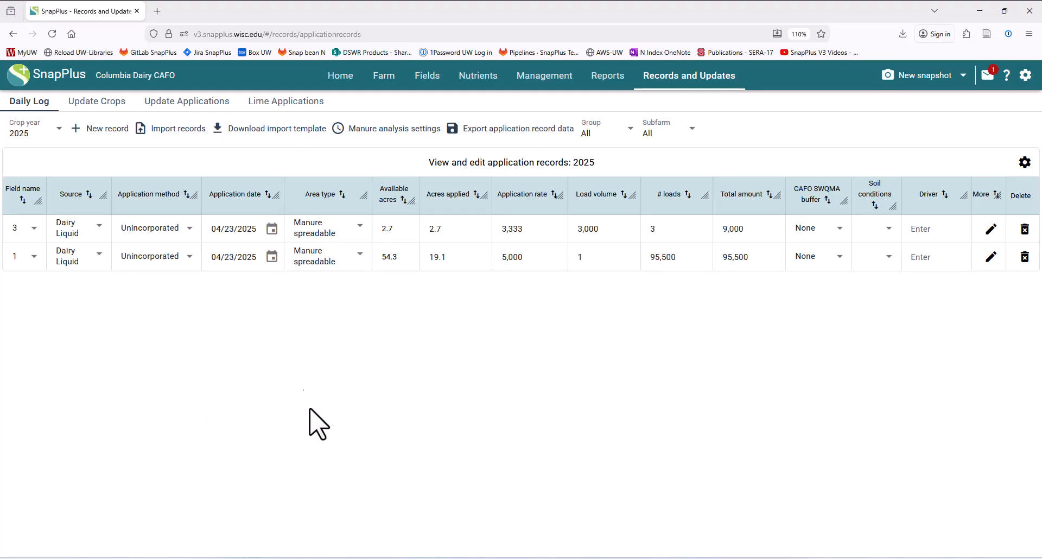
# Download the Daily Log import template and open the downloaded workbook in Excel.
pyautogui.click(261, 130)
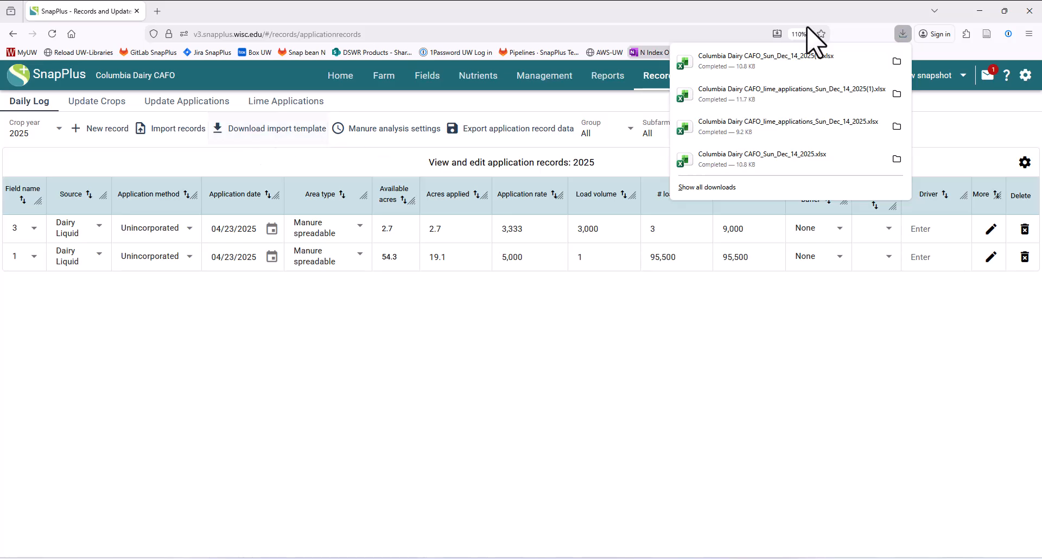
pyautogui.click(896, 63)
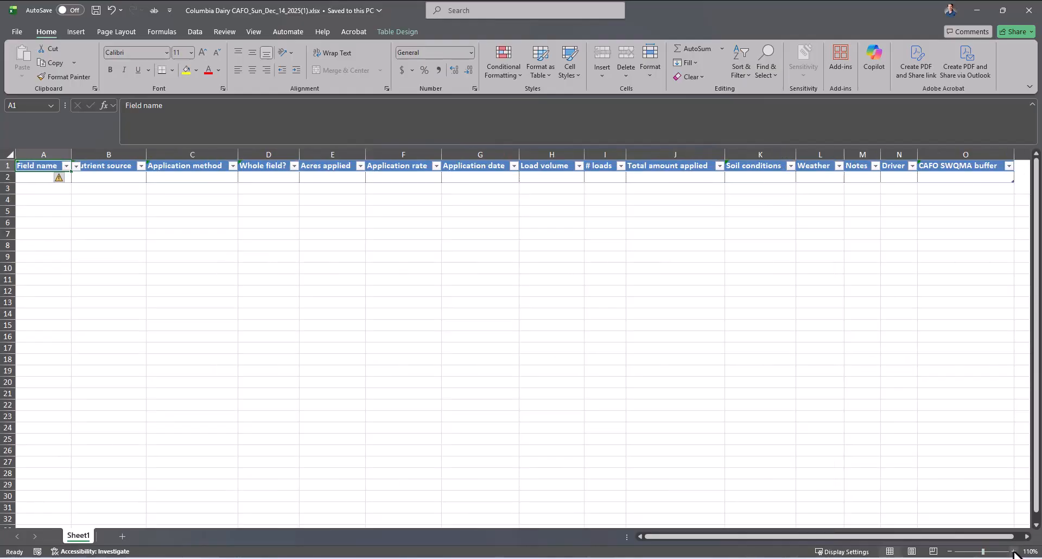
pyautogui.click(311, 359)
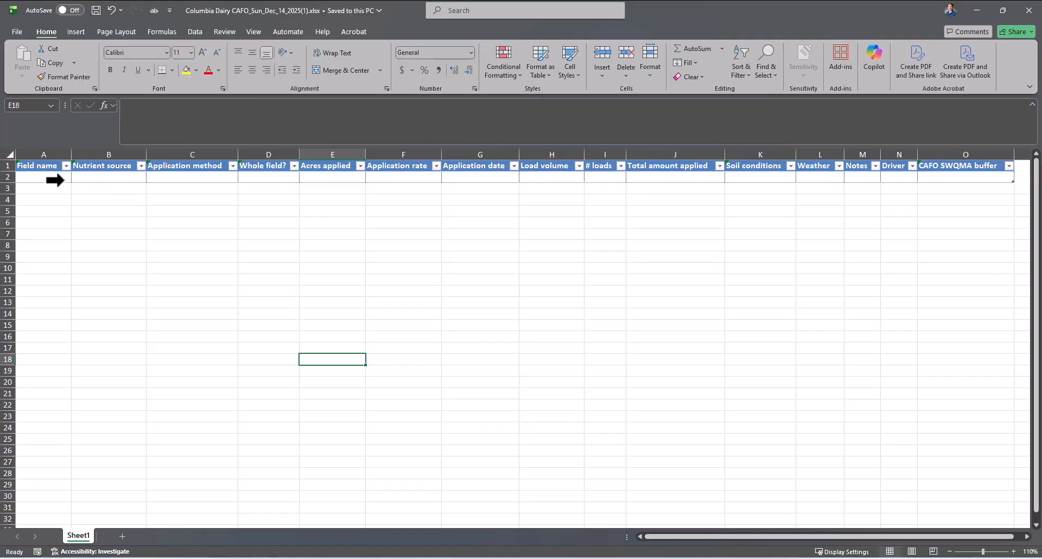
# Review the field choices offered for the first record's Field name in cell A2 of the template.
pyautogui.click(55, 179)
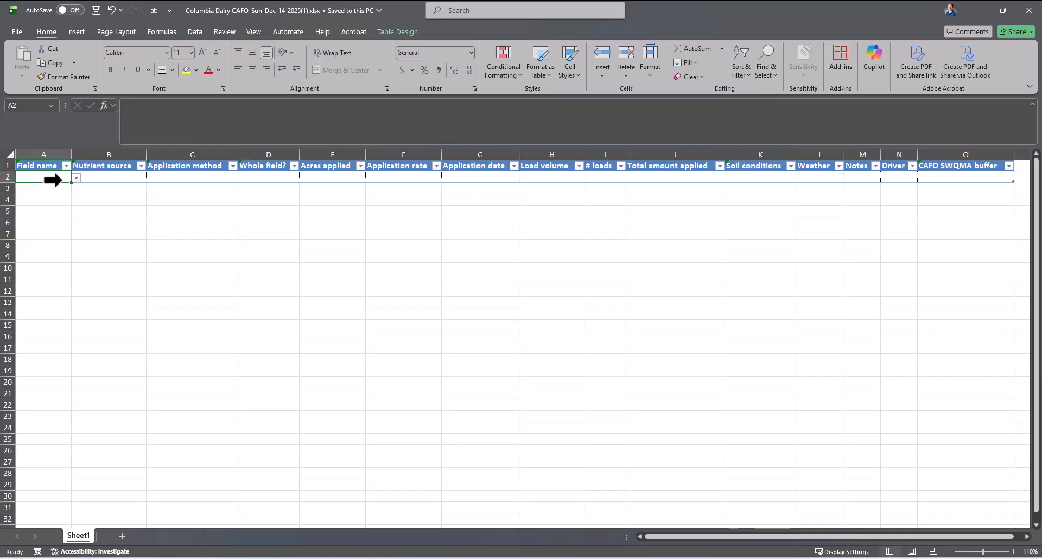
pyautogui.click(76, 178)
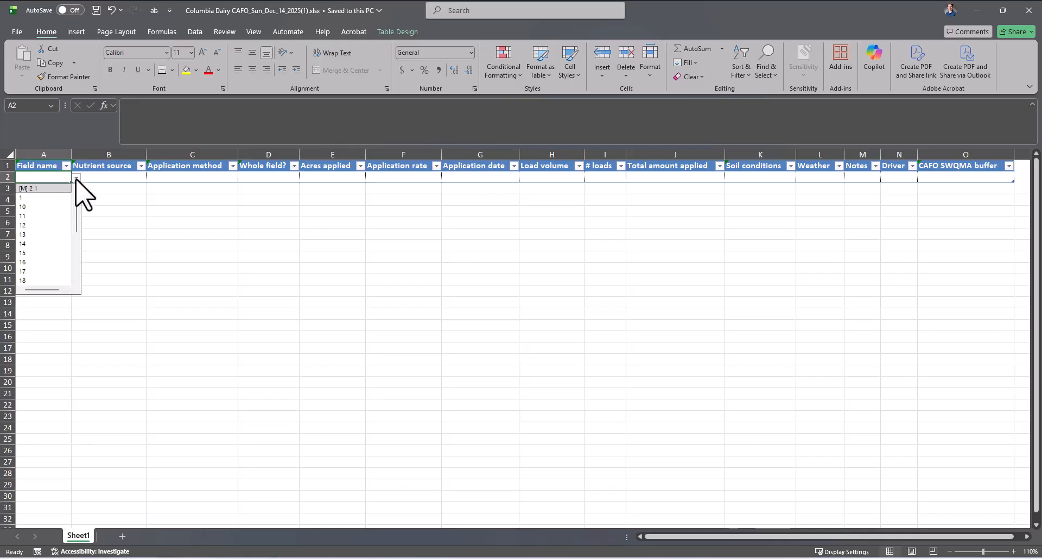
pyautogui.scroll(-3, 60, 238)
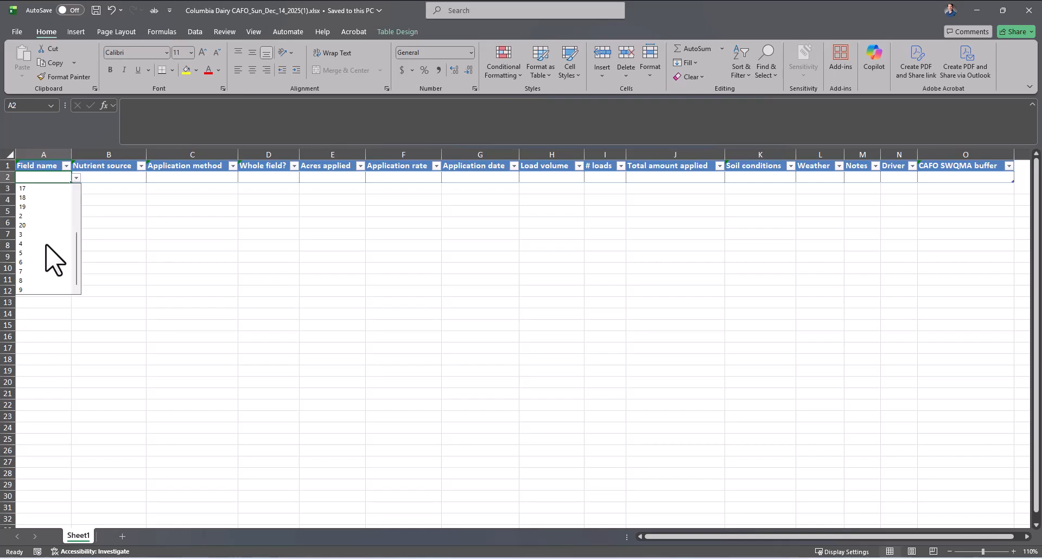
pyautogui.click(253, 265)
pyautogui.click(128, 177)
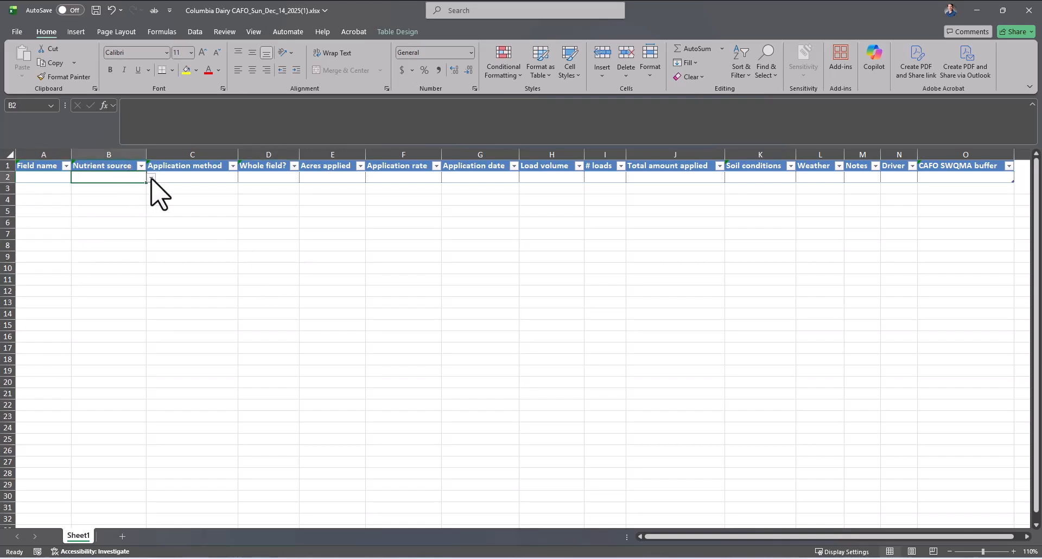
pyautogui.click(40, 180)
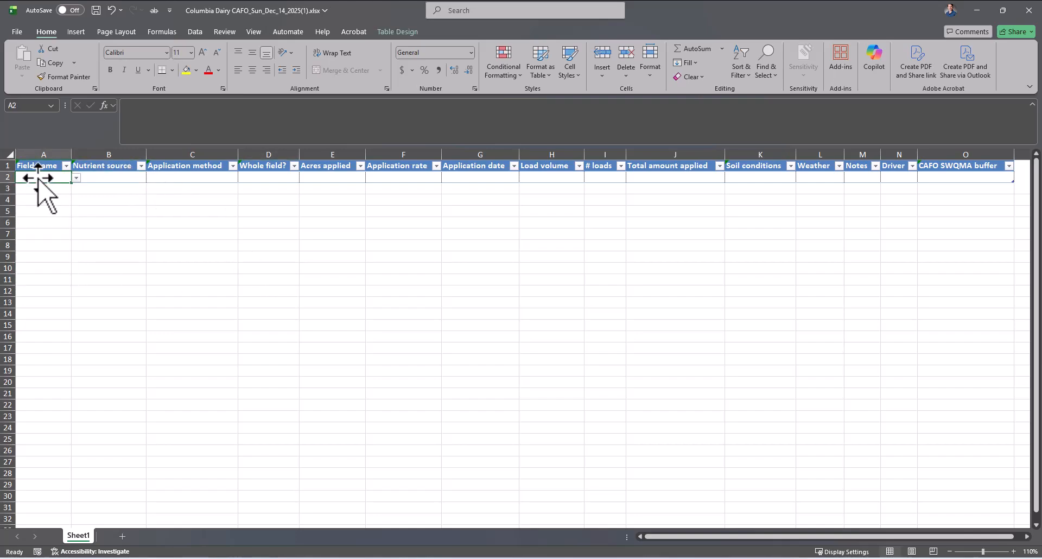
pyautogui.click(76, 178)
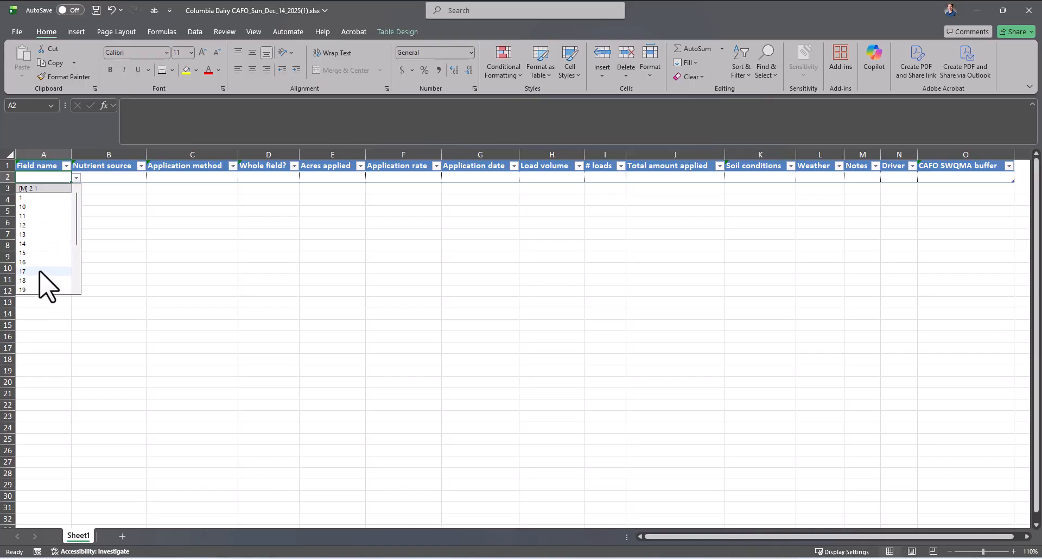
pyautogui.scroll(-3, 46, 285)
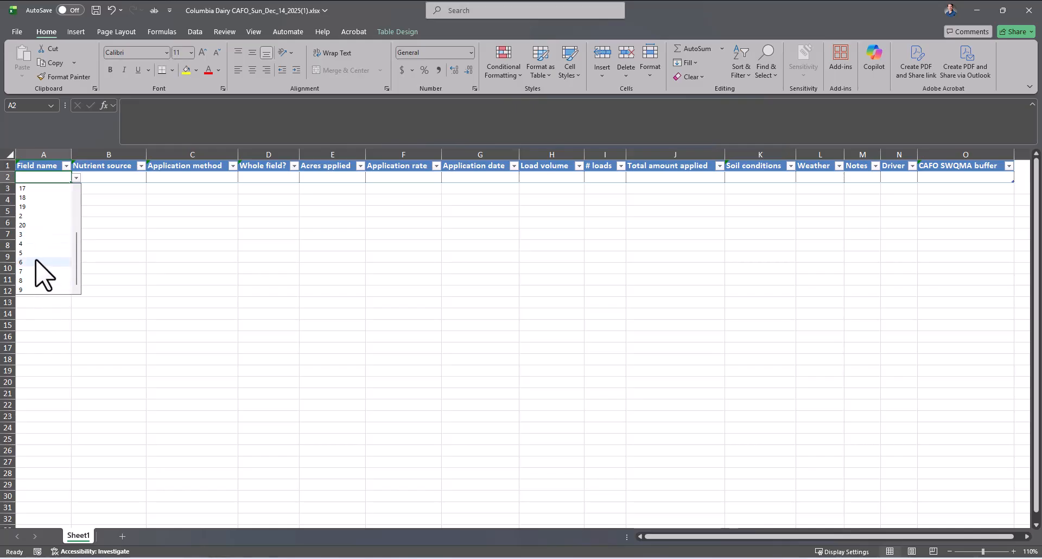
pyautogui.click(354, 291)
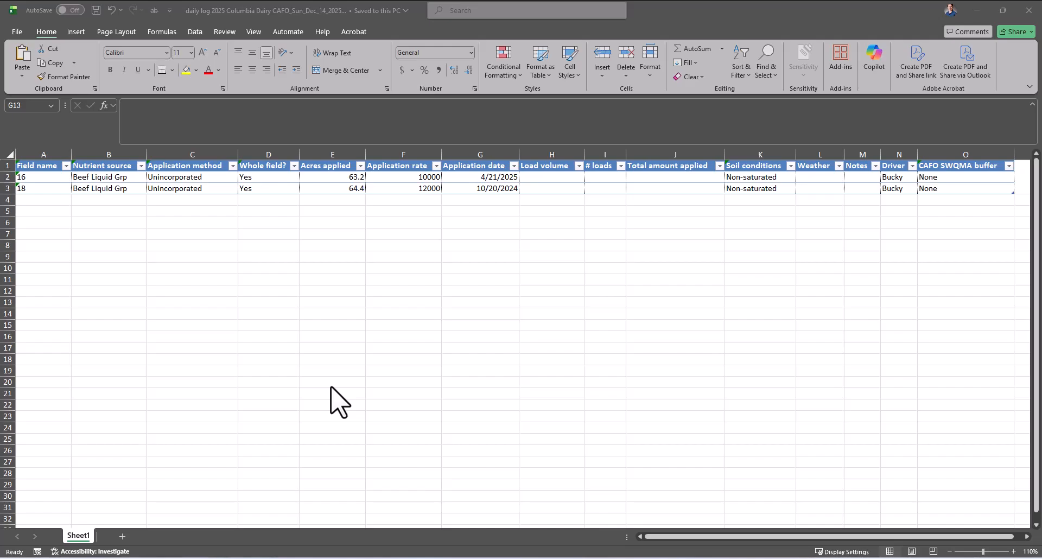
# Close the filled-in workbook and import daily log 2025 Columbia Dairy CAFO_Sun_Dec_14_2025.xlsx into the Daily Log in SnapPlus.
pyautogui.click(1028, 10)
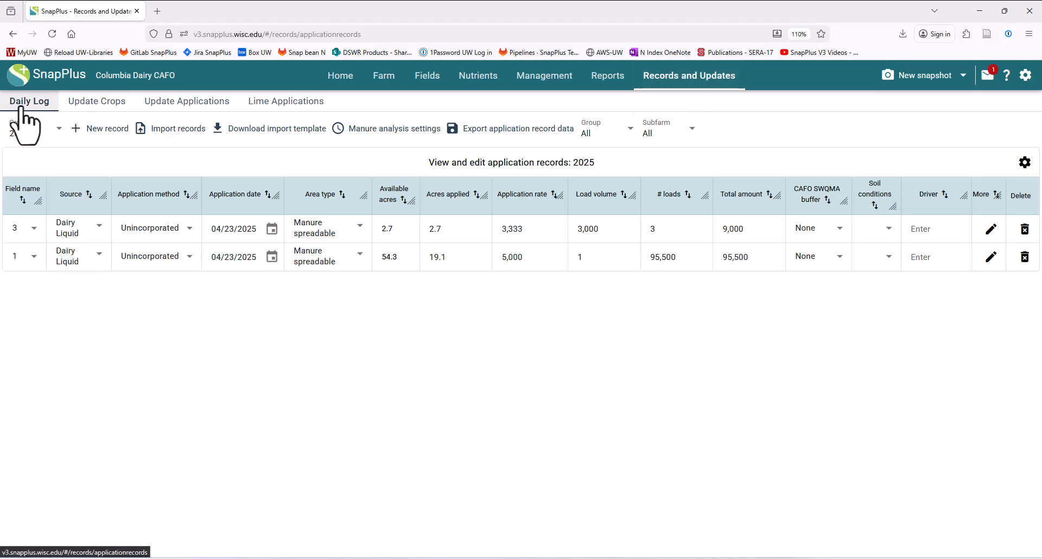
pyautogui.click(157, 129)
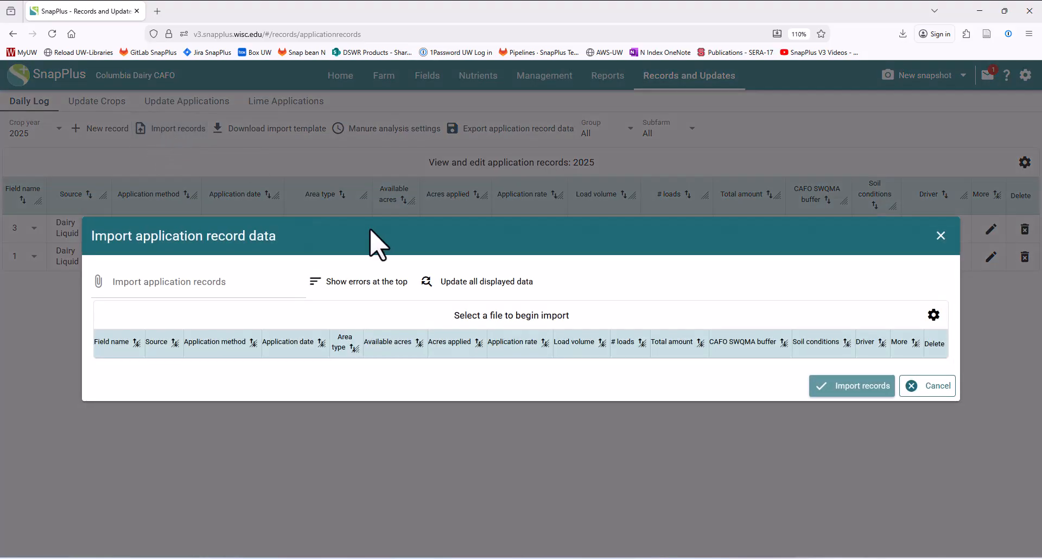
pyautogui.click(182, 289)
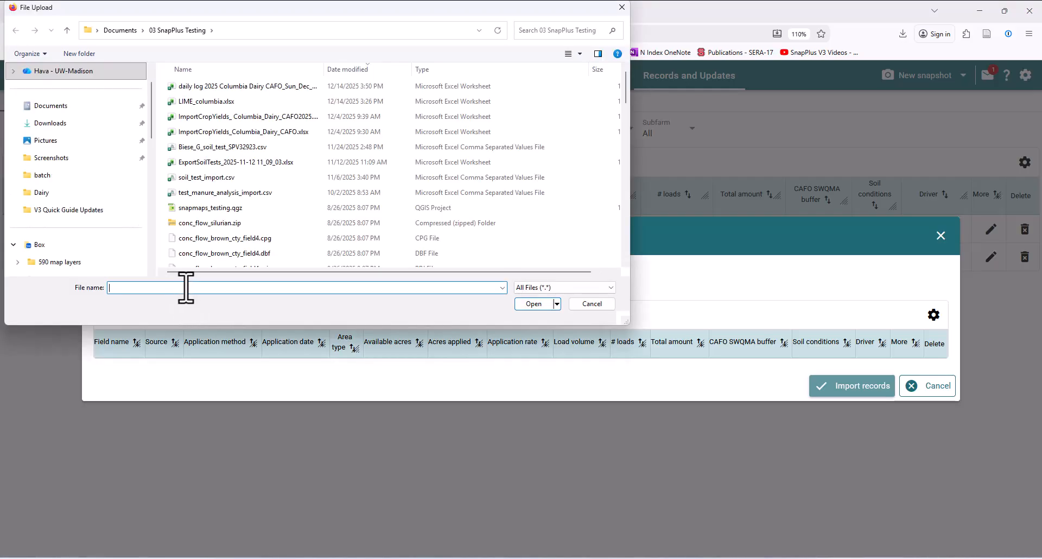
pyautogui.click(263, 86)
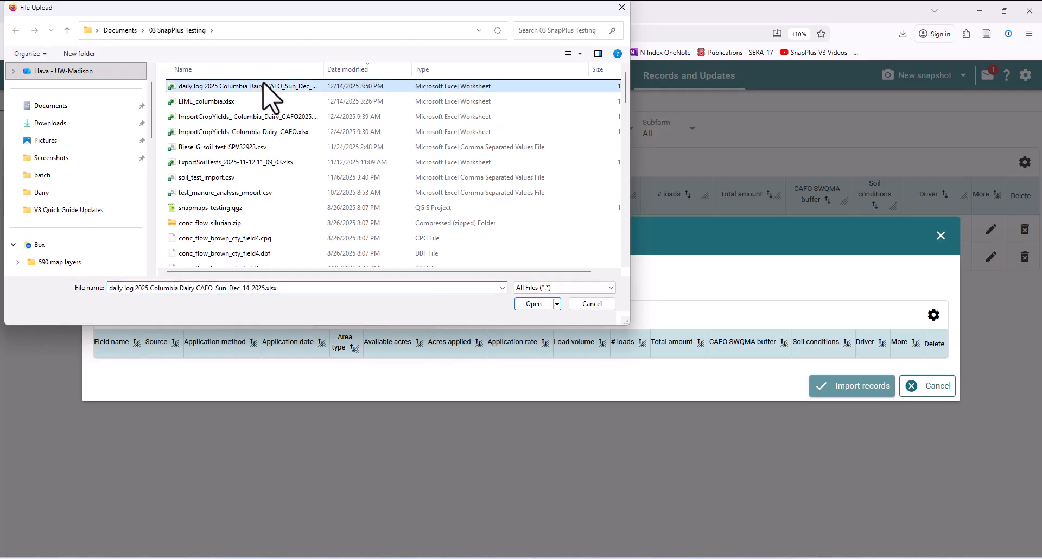
pyautogui.click(522, 304)
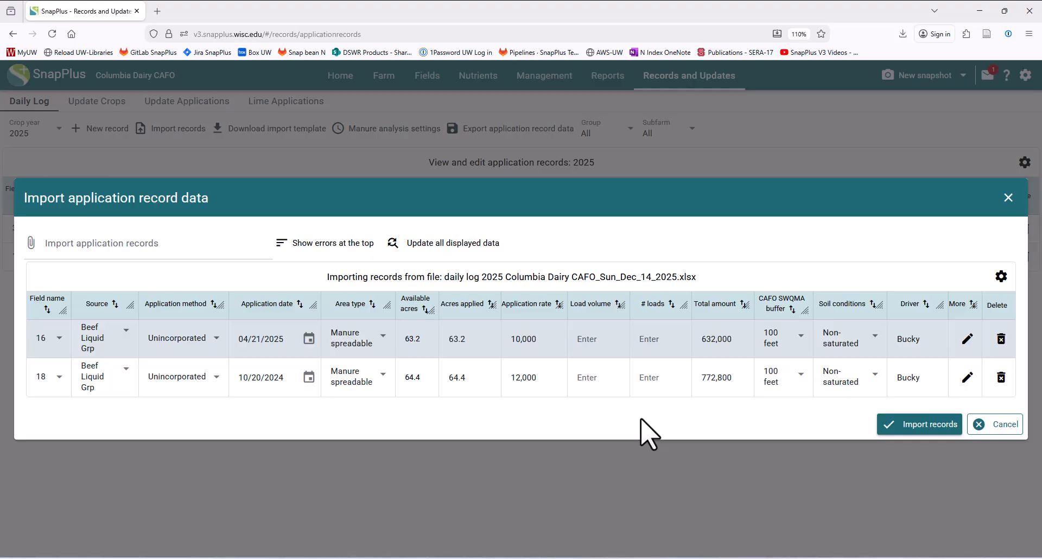
pyautogui.click(913, 425)
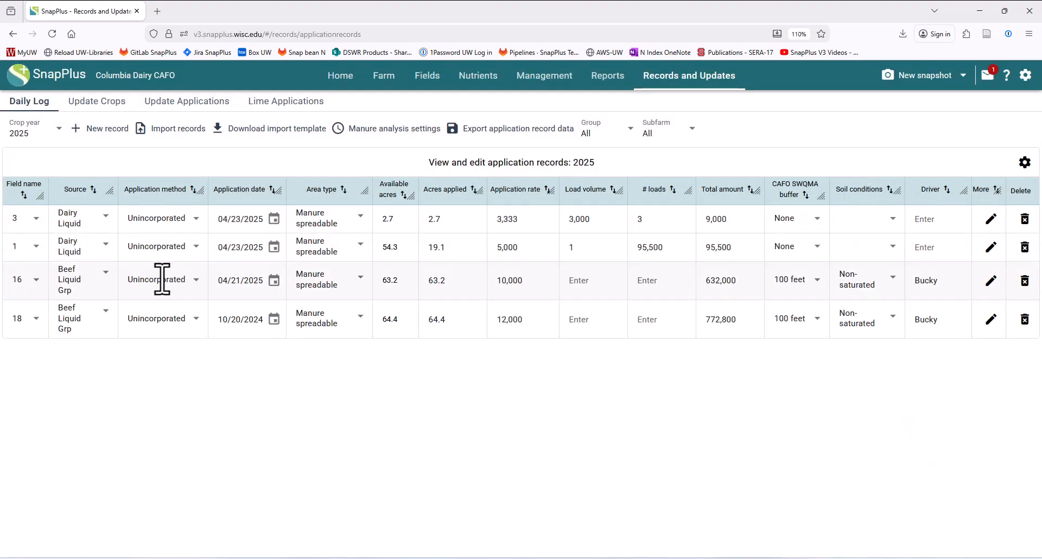
pyautogui.click(162, 279)
pyautogui.click(161, 305)
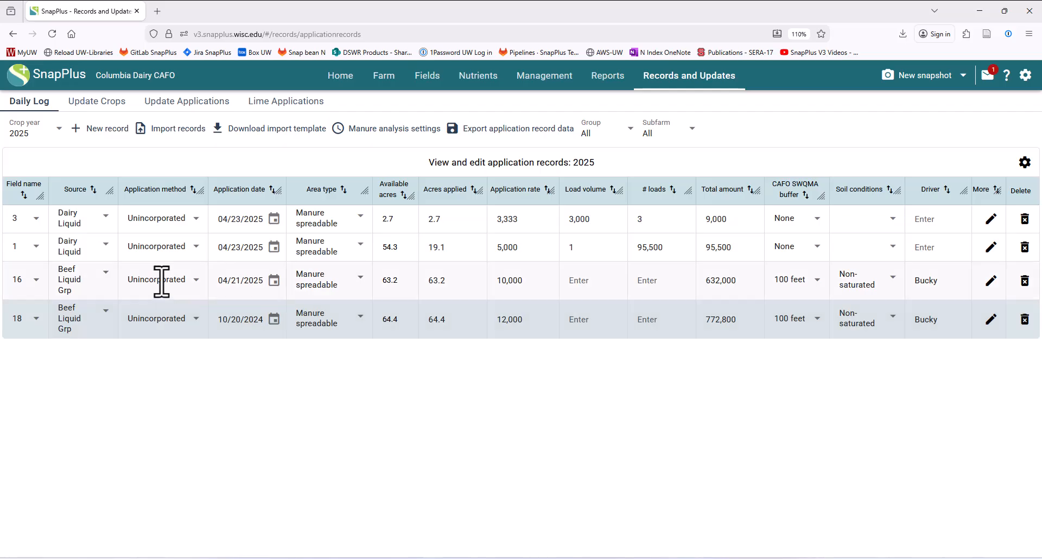
pyautogui.click(161, 281)
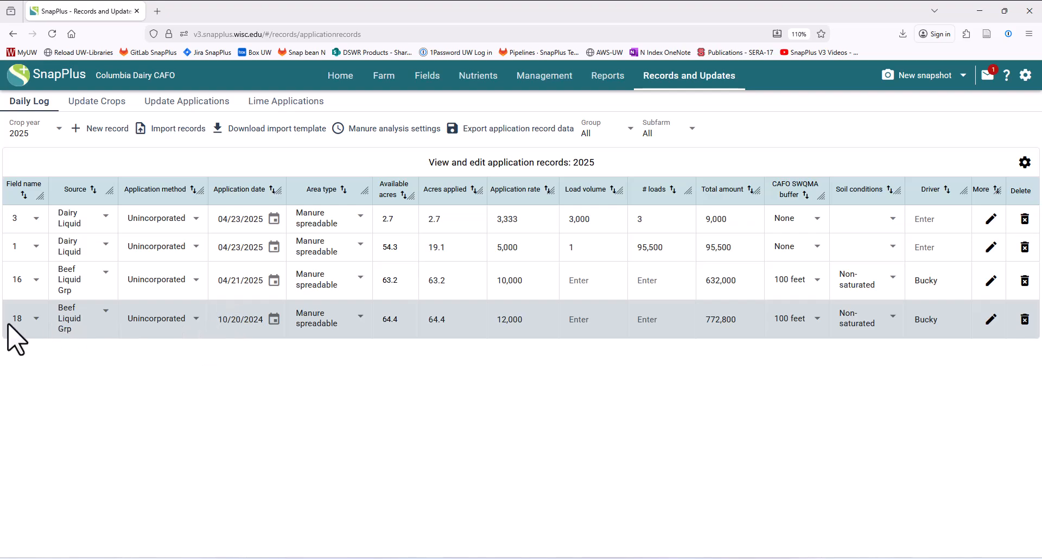
# Show field 18 in the management Field View and display its nutrient applications.
pyautogui.click(547, 77)
pyautogui.click(25, 125)
pyautogui.scroll(-3, 39, 388)
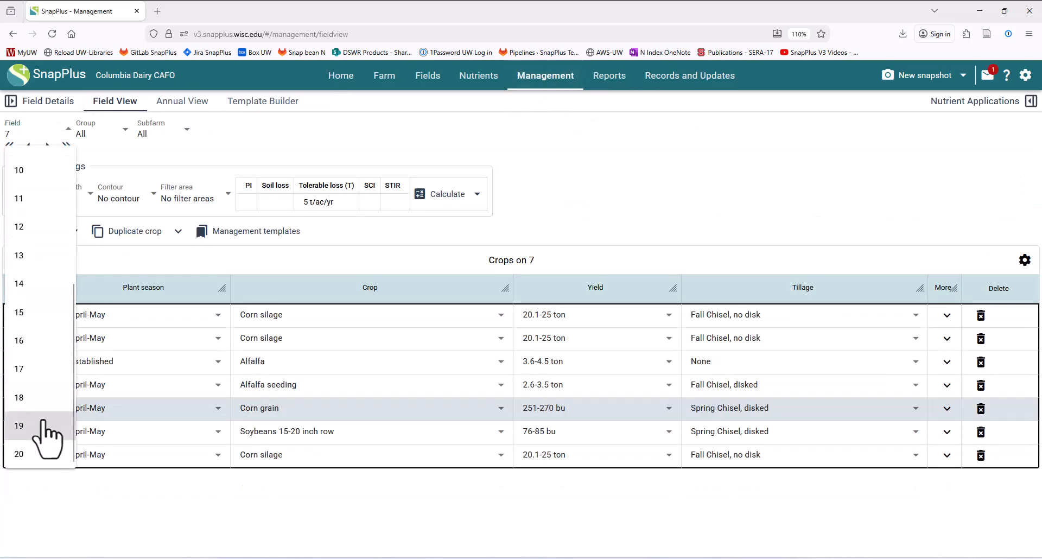
pyautogui.click(32, 397)
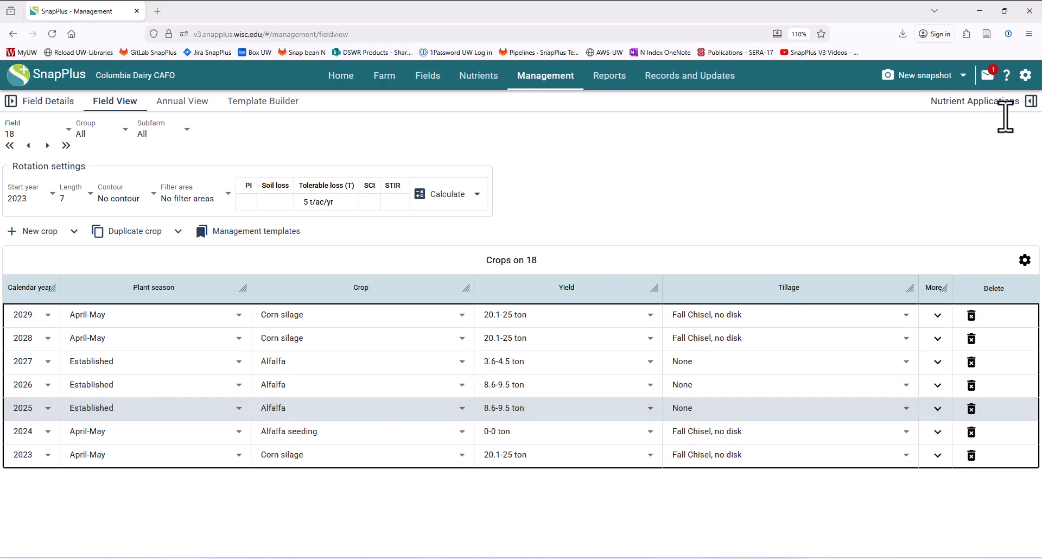
pyautogui.click(983, 104)
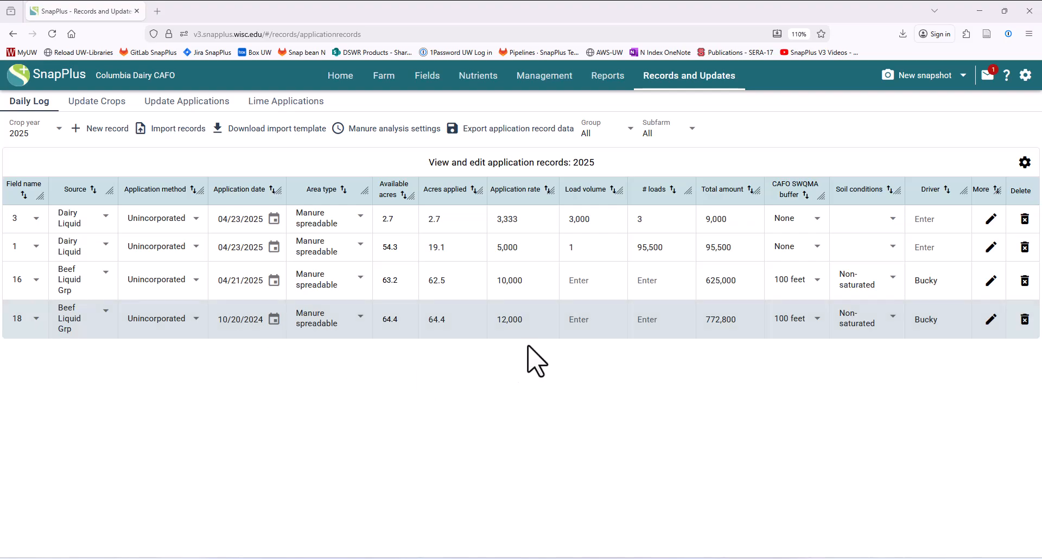
# In the manure analysis settings, add a Beef Liquid Grp date range from 10/01/2024 to 12/01/2024 and assign analysis 2025 - 1.
pyautogui.click(358, 131)
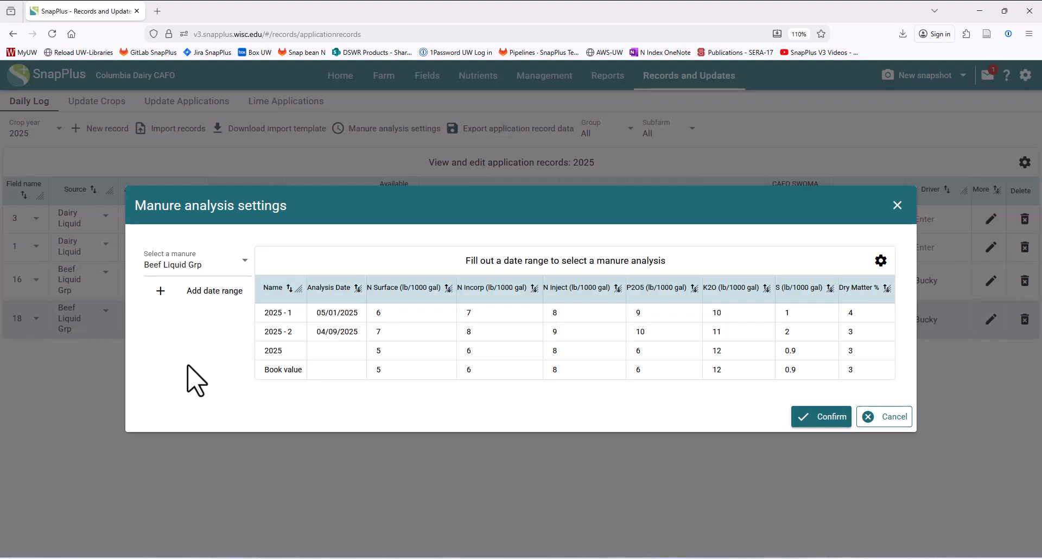
pyautogui.click(220, 266)
pyautogui.click(221, 269)
pyautogui.click(210, 293)
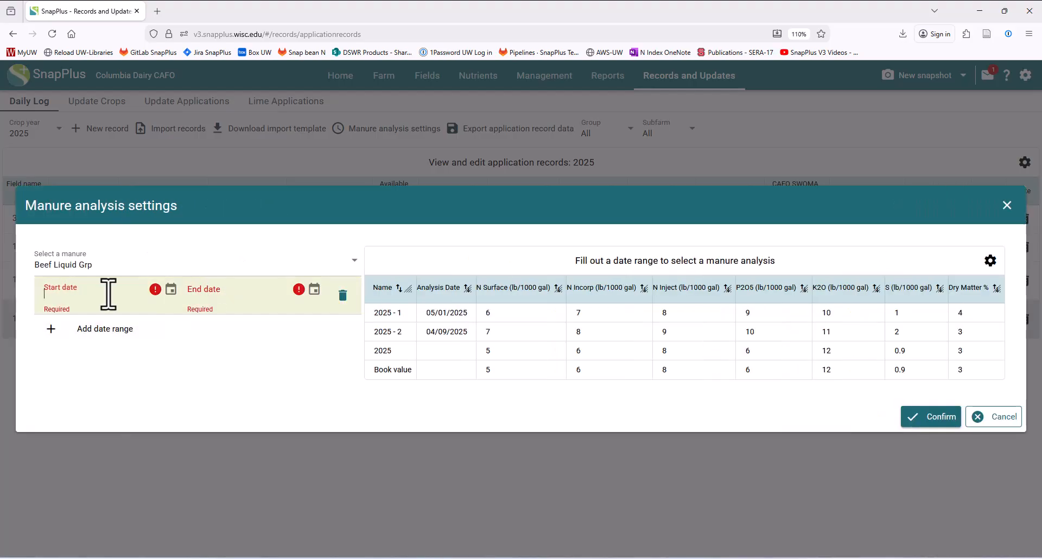
pyautogui.write('10')
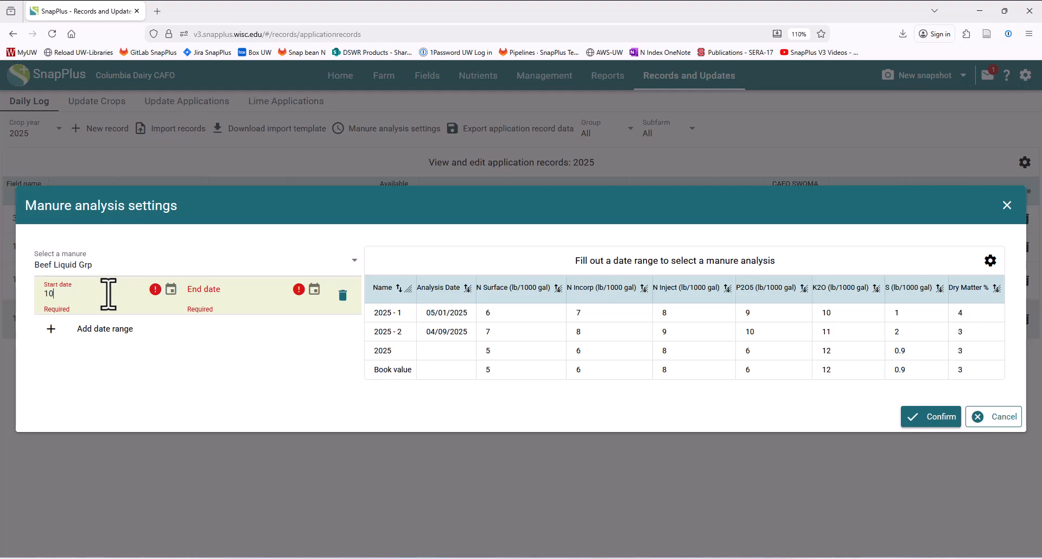
pyautogui.write('/01/2024')
pyautogui.click(228, 294)
pyautogui.write('12/01/20')
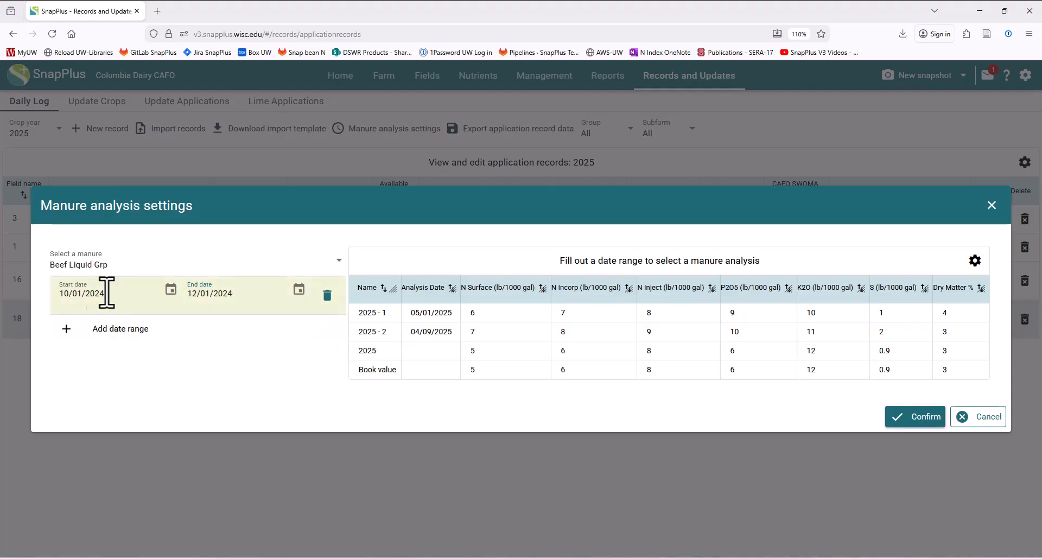
pyautogui.click(370, 313)
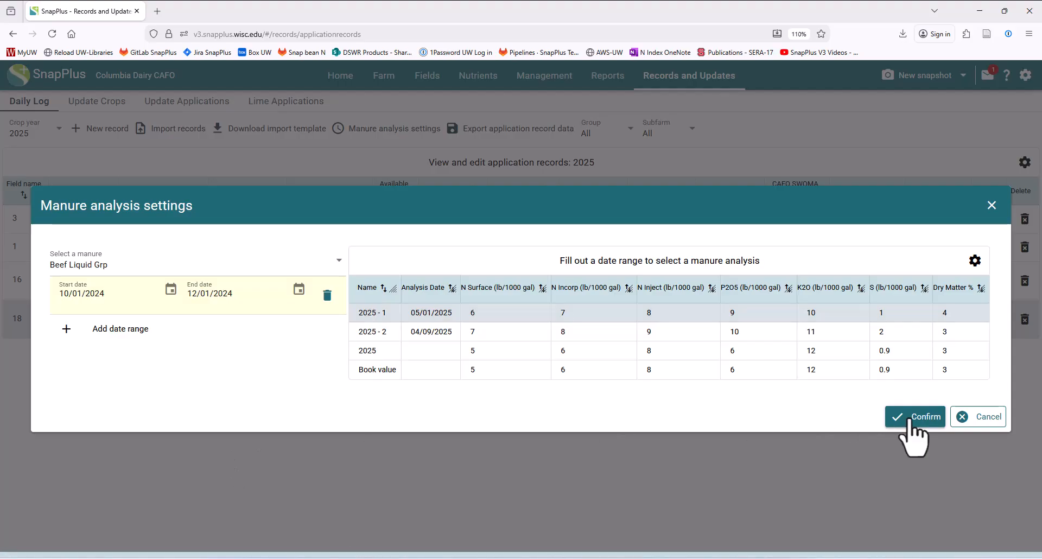
# Add a second Beef Liquid Grp date range from 04/01/2025 to 06/15/2025 and assign it the 2025 analysis.
pyautogui.click(123, 333)
pyautogui.click(73, 326)
pyautogui.write('04/')
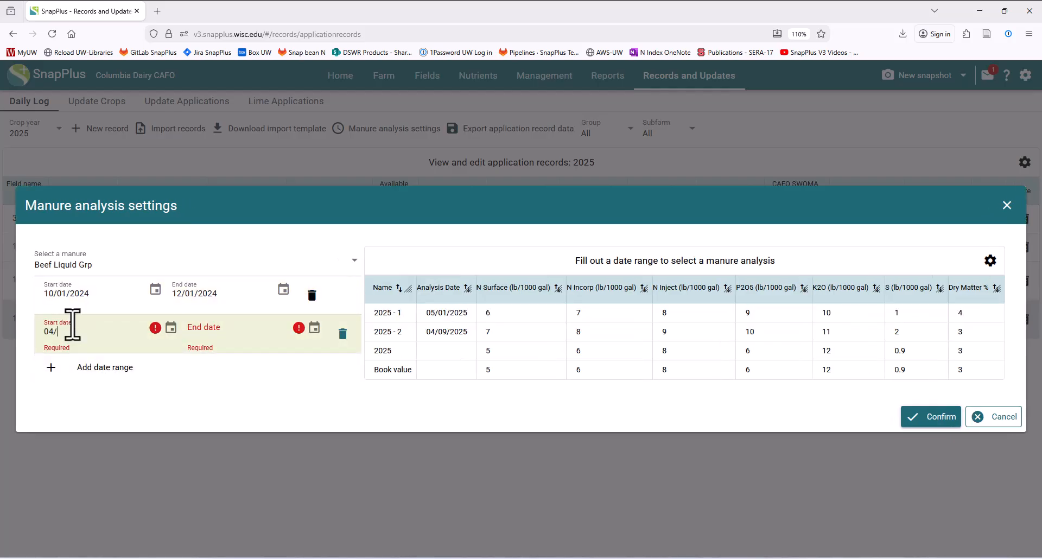
pyautogui.write('01/2025')
pyautogui.click(226, 331)
pyautogui.write('06/')
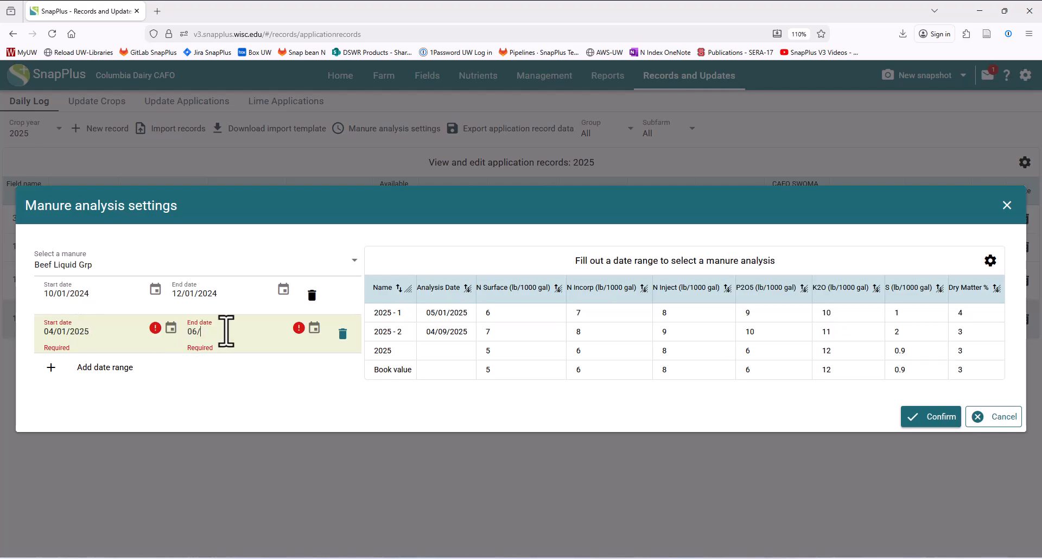
pyautogui.write('15/2')
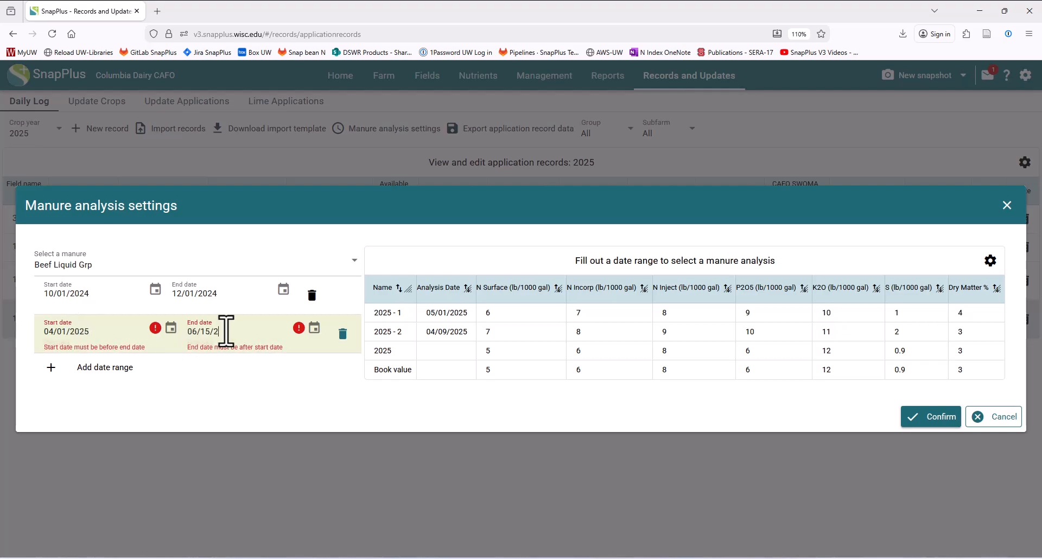
pyautogui.write('025')
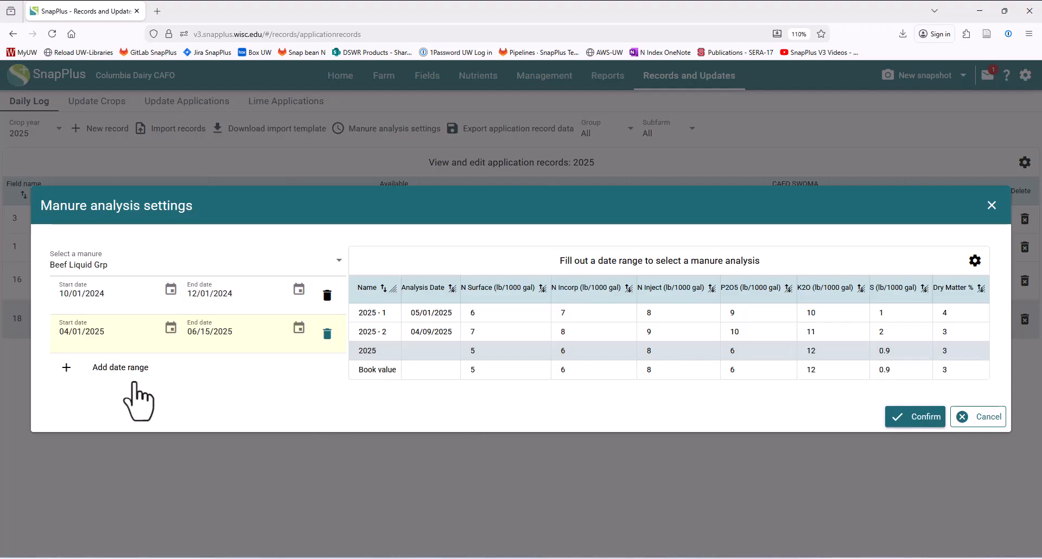
# Review the analysis assigned to each of the two date ranges and confirm the manure analysis settings.
pyautogui.click(139, 292)
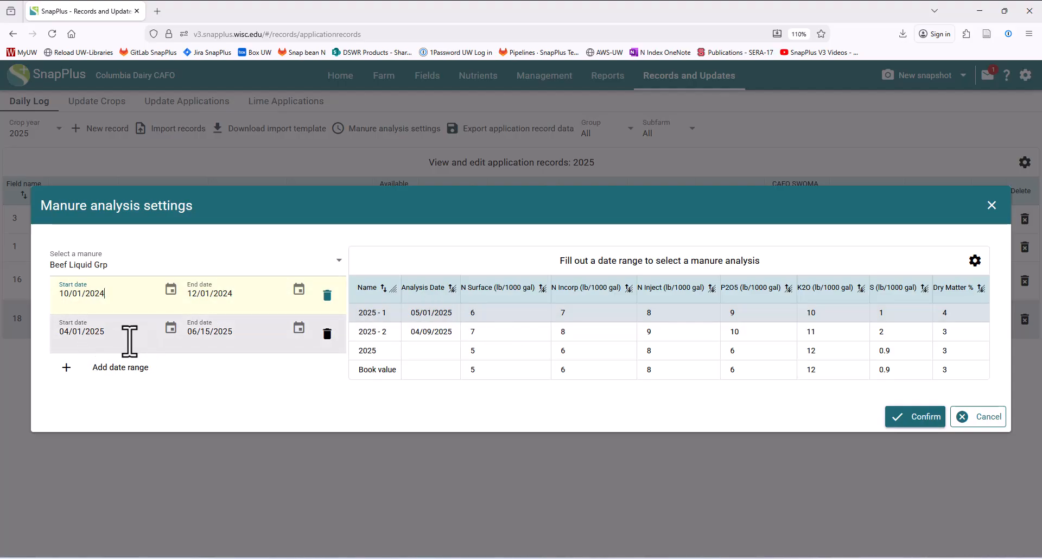
pyautogui.click(127, 339)
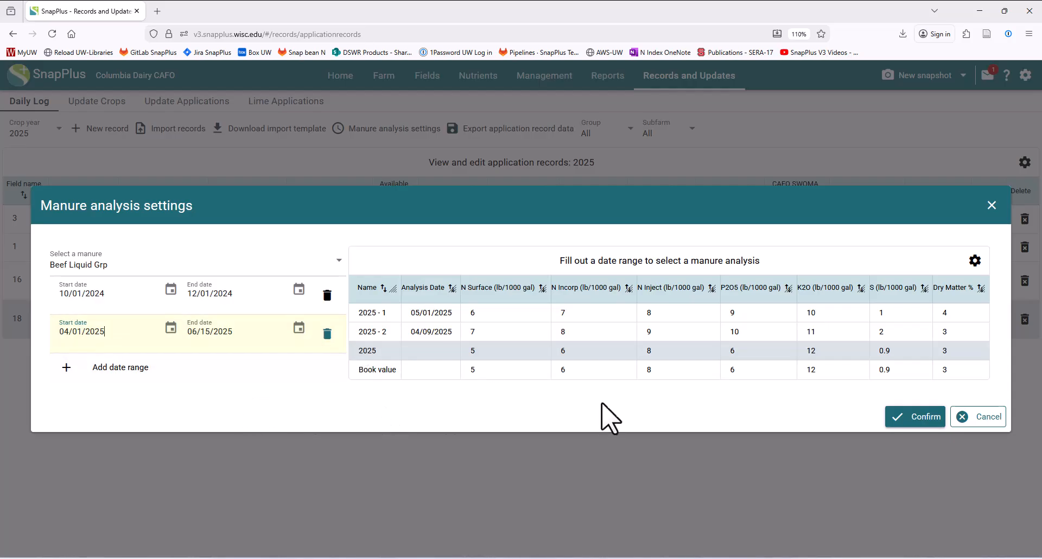
pyautogui.click(903, 418)
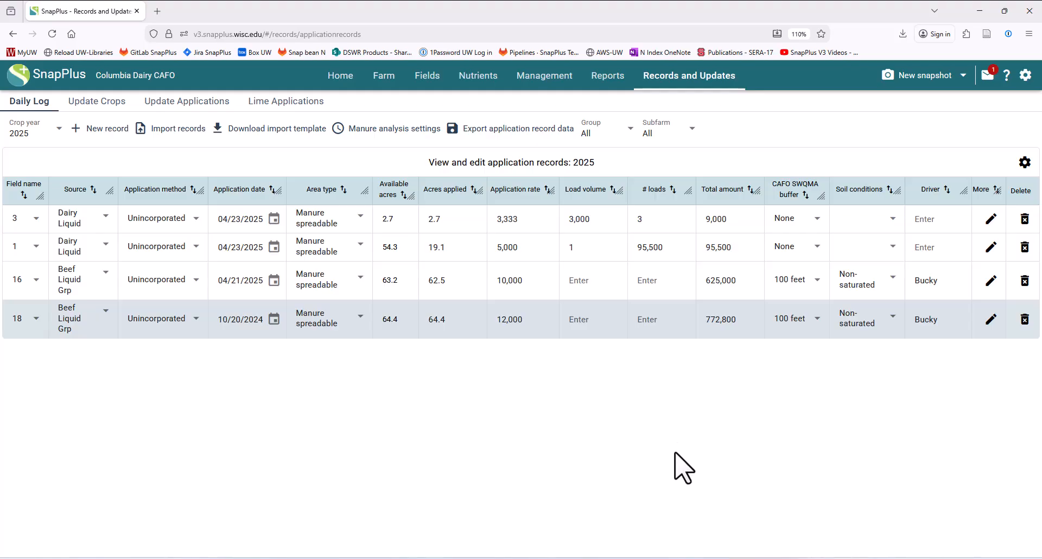
# Show field 18's nutrient applications in the management Field View and expand the Beef Liquid Grp application's details to check its manure analysis.
pyautogui.click(540, 77)
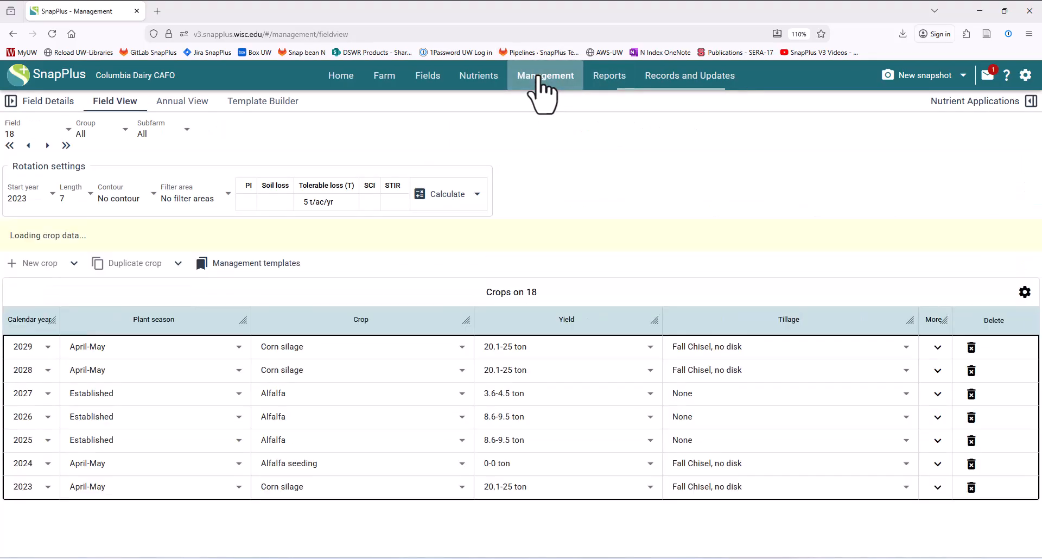
pyautogui.click(957, 103)
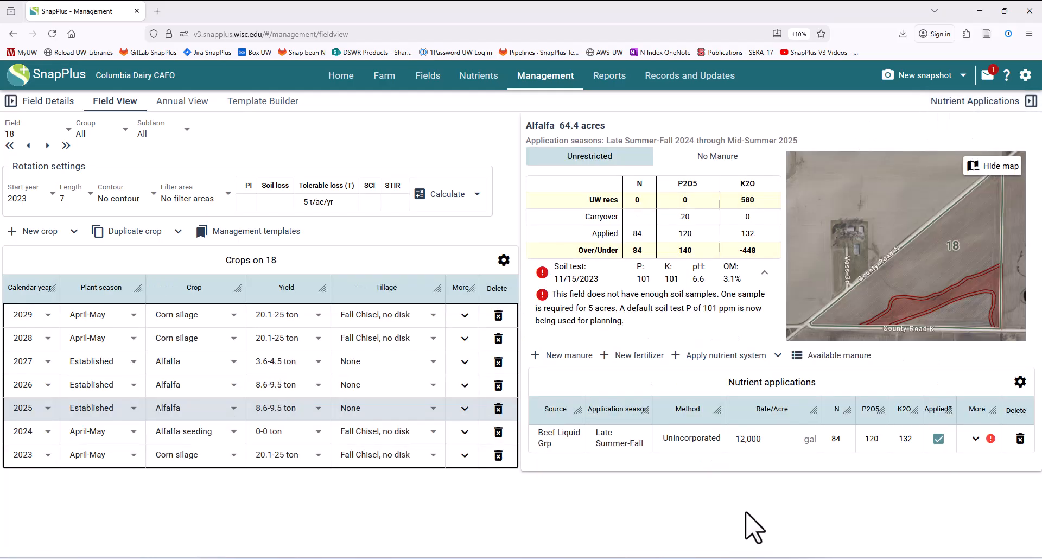
pyautogui.click(989, 440)
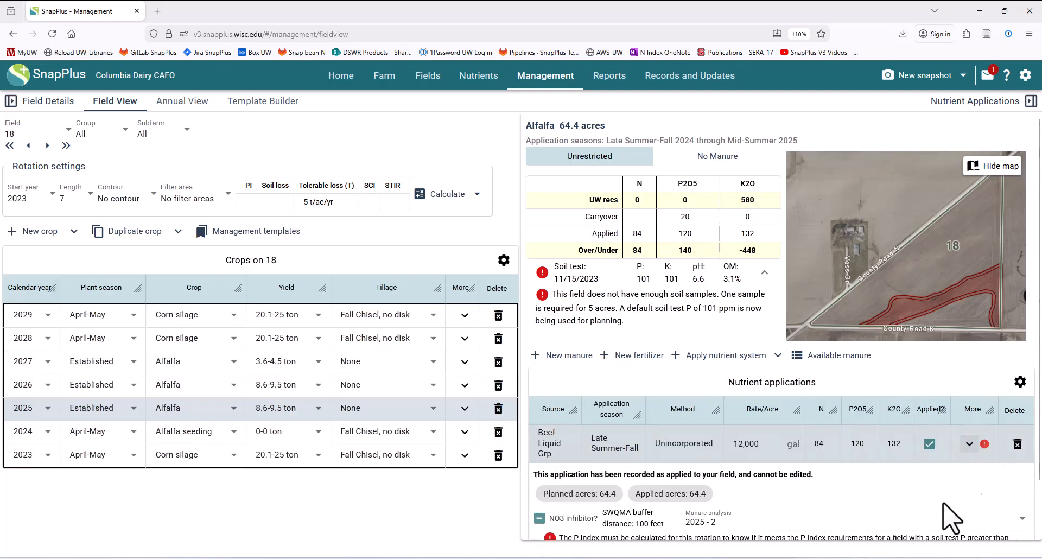